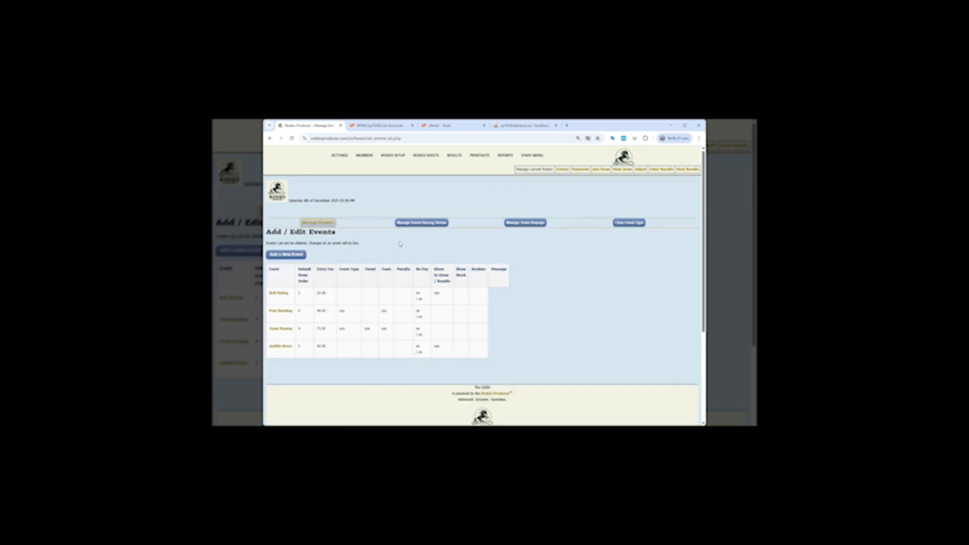
Continue the November Bash entry for the lead entrant and examine the form's event, buddy and barrel racing sections
left_click(415, 224)
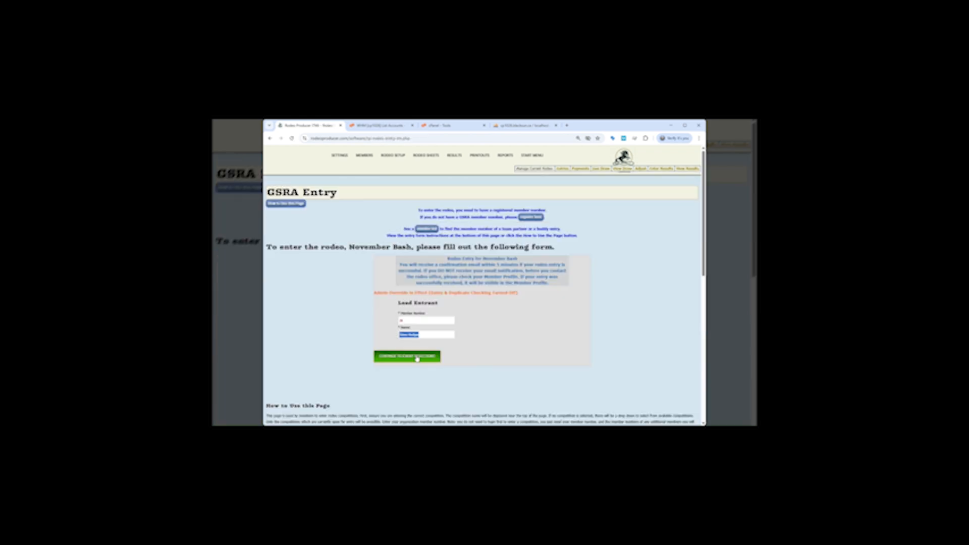
left_click(417, 357)
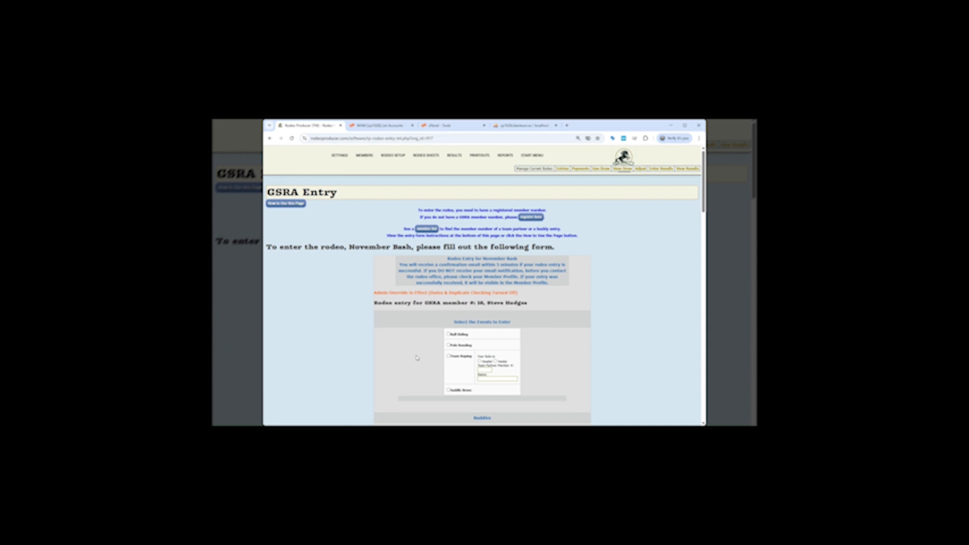
scroll(417, 357, "down", 10)
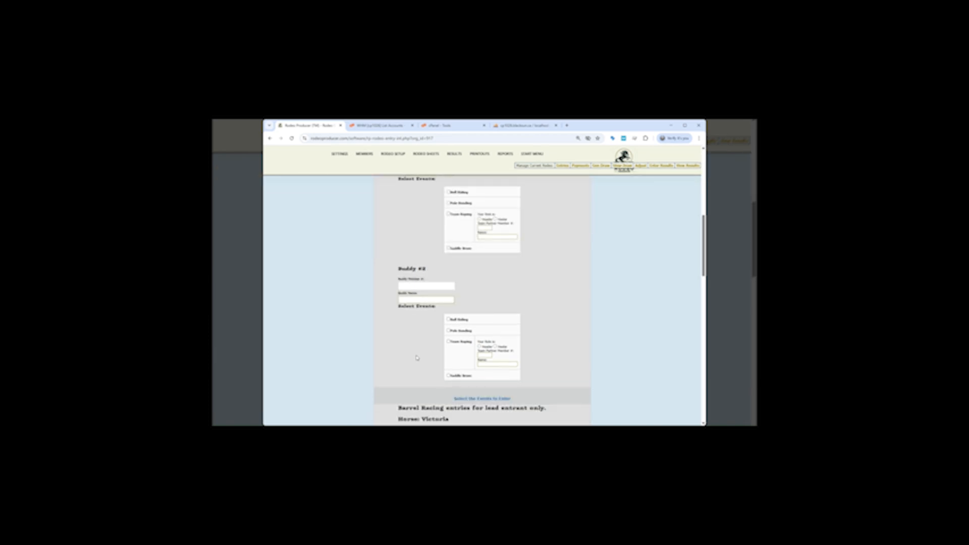
scroll(417, 357, "down", 3)
scroll(417, 357, "down", 2)
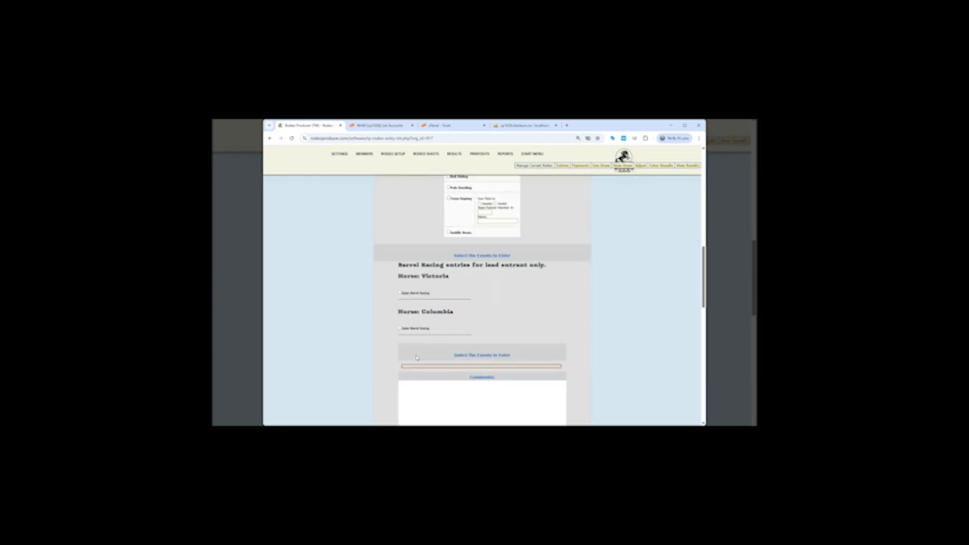
scroll(417, 358, "up", 1)
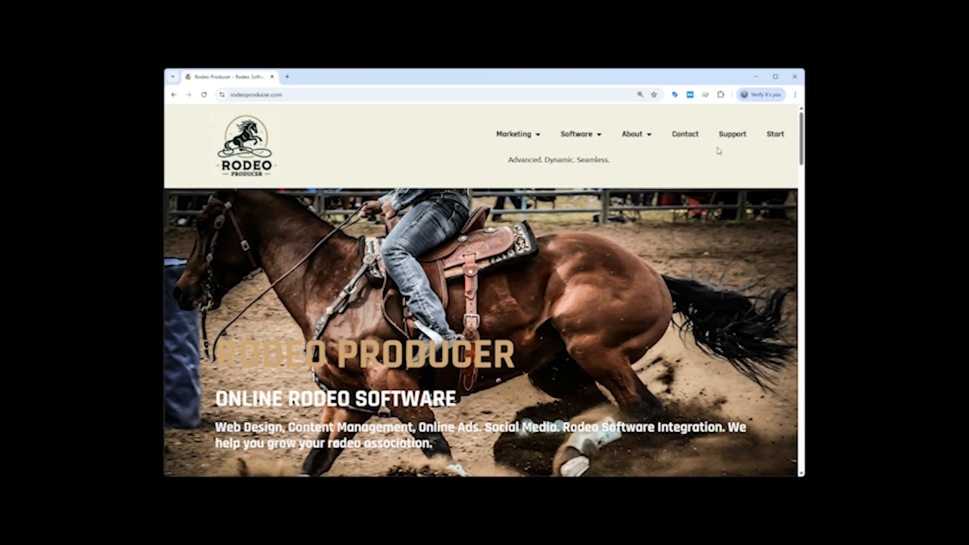
Go to the Rodeo Producer start dashboard and open the results entry page
left_click(773, 141)
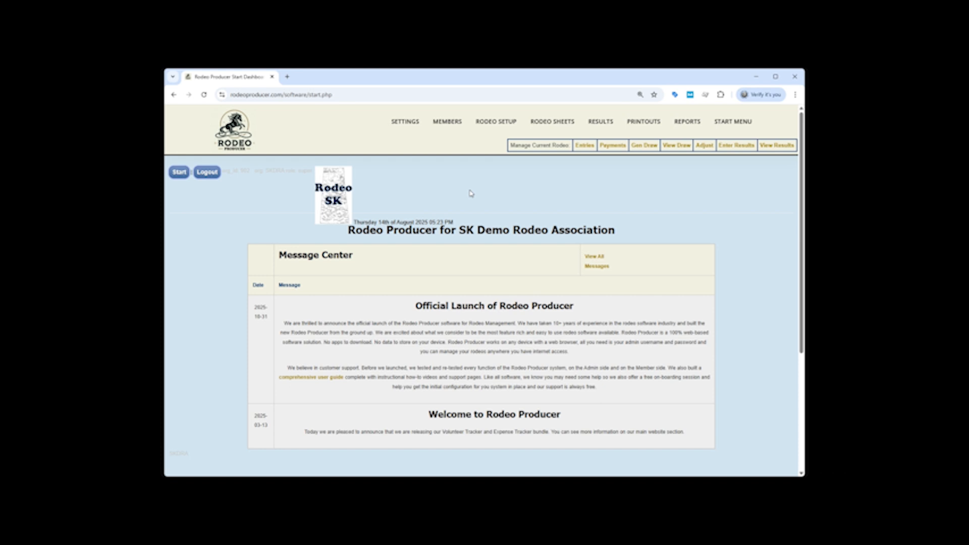
mouse_move(602, 122)
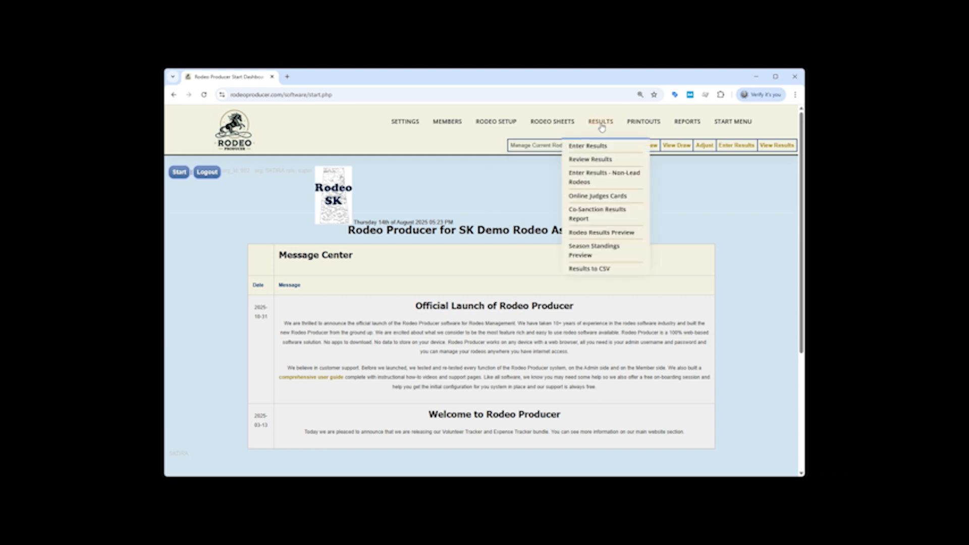
left_click(589, 148)
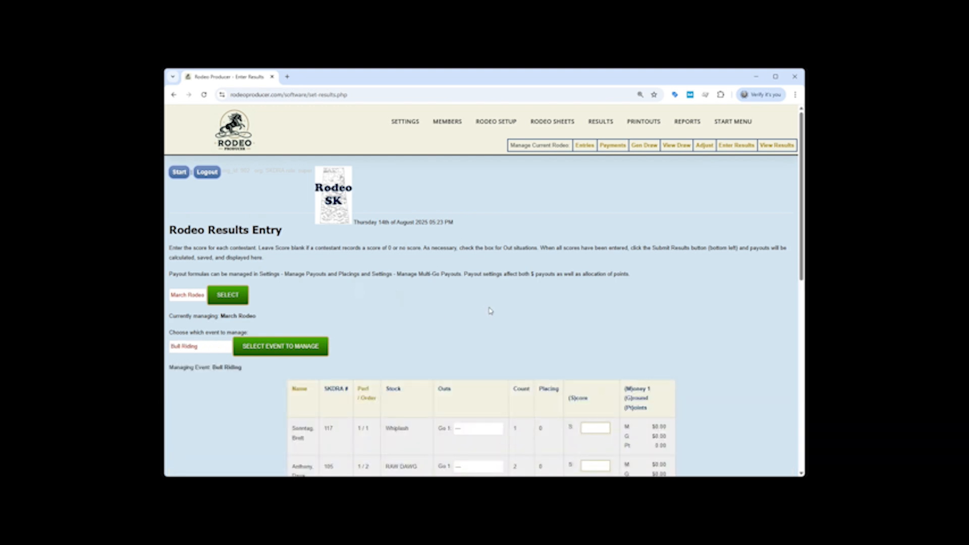
In Bull Riding, set the RAW DAWG ride to Vet/Med Out and score Whiplash 65, BEATLE 63 and CHILLY PEPPER 59
scroll(490, 311, "down", 2)
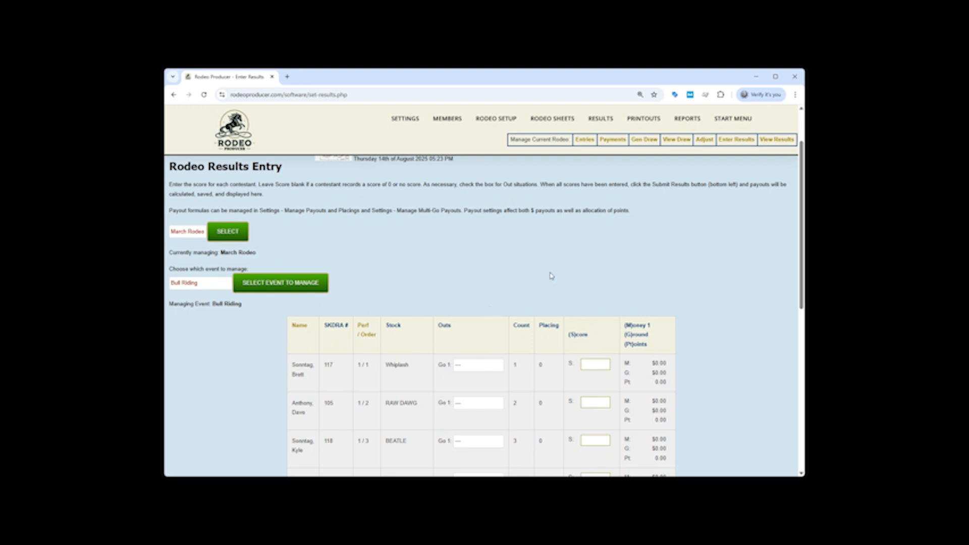
scroll(545, 273, "down", 3)
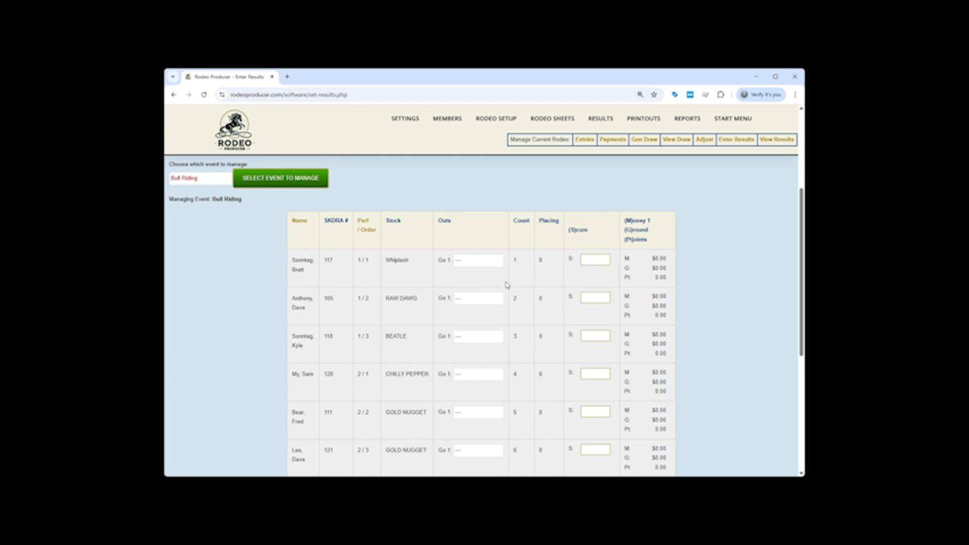
left_click(473, 303)
left_click(475, 322)
left_click(599, 261)
type("65")
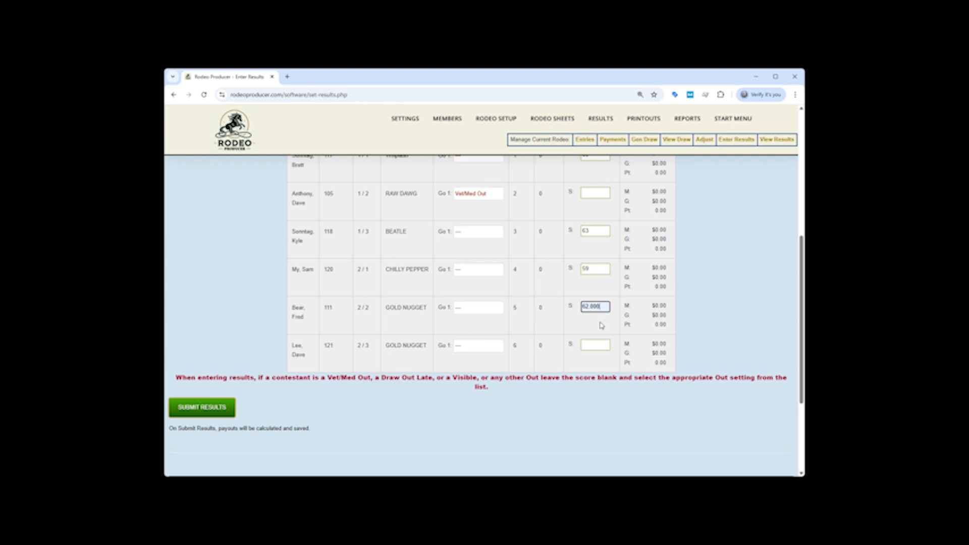
Score the two GOLD NUGGET rides 62 and 71 in draw order and submit the Bull Riding results
key("BackSpace")
key("BackSpace")
key("BackSpace")
key("BackSpace")
left_click(583, 324)
left_click(594, 344)
type("71")
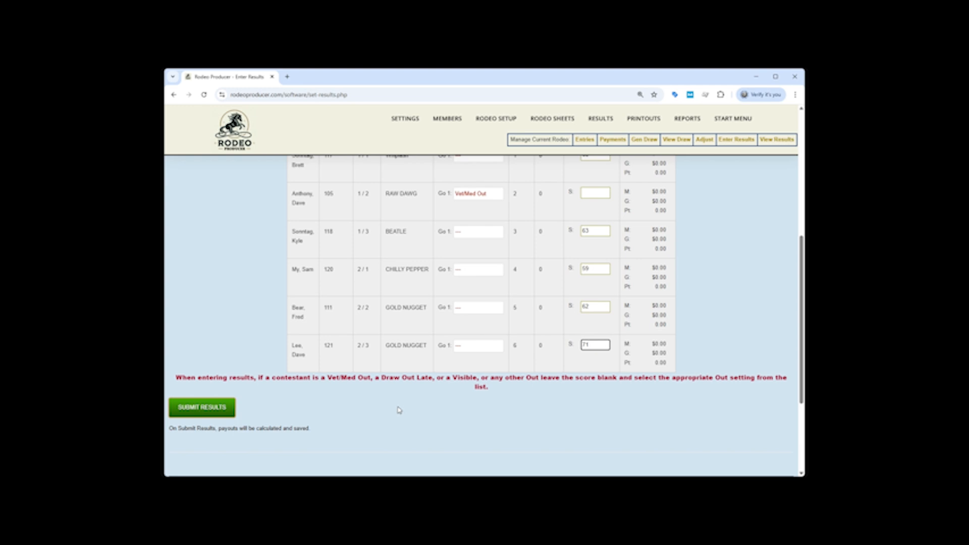
mouse_move(424, 124)
left_click(234, 408)
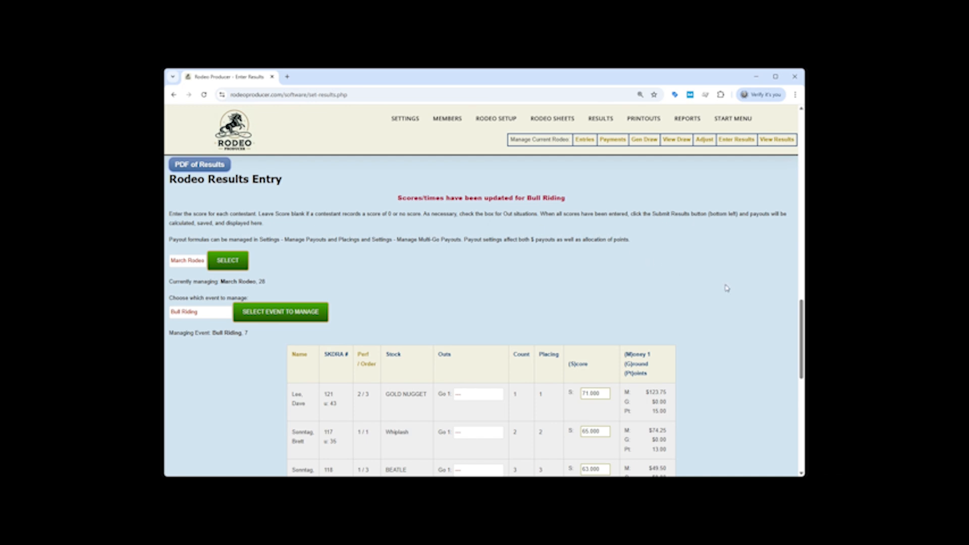
Review the Bull Riding placings and payouts, and switch the managed event to Pole Bending
scroll(725, 286, "down", 2)
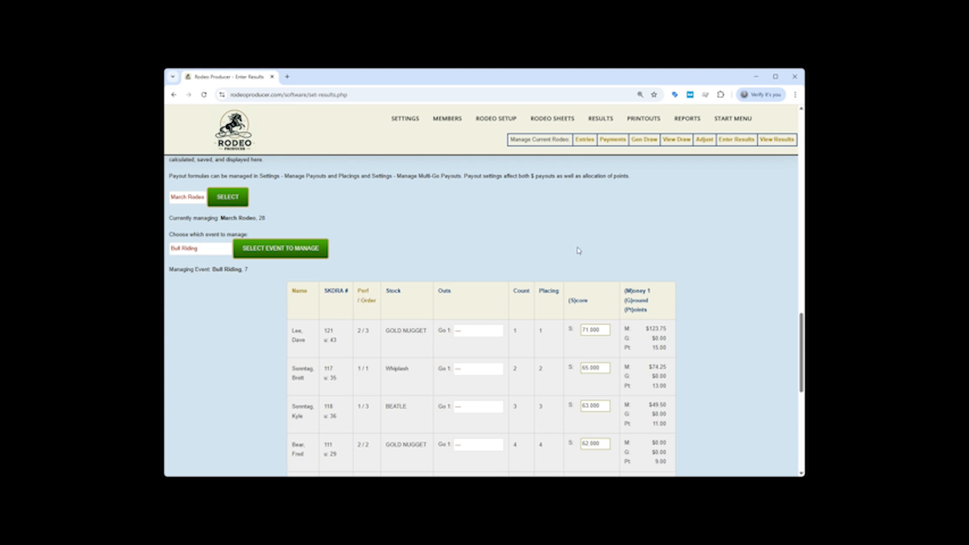
scroll(496, 272, "down", 2)
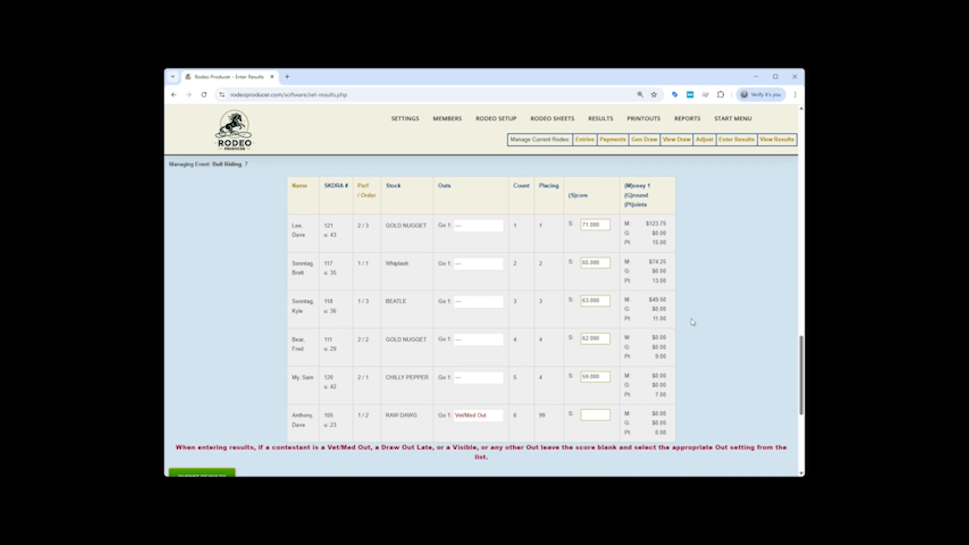
scroll(250, 304, "up", 1)
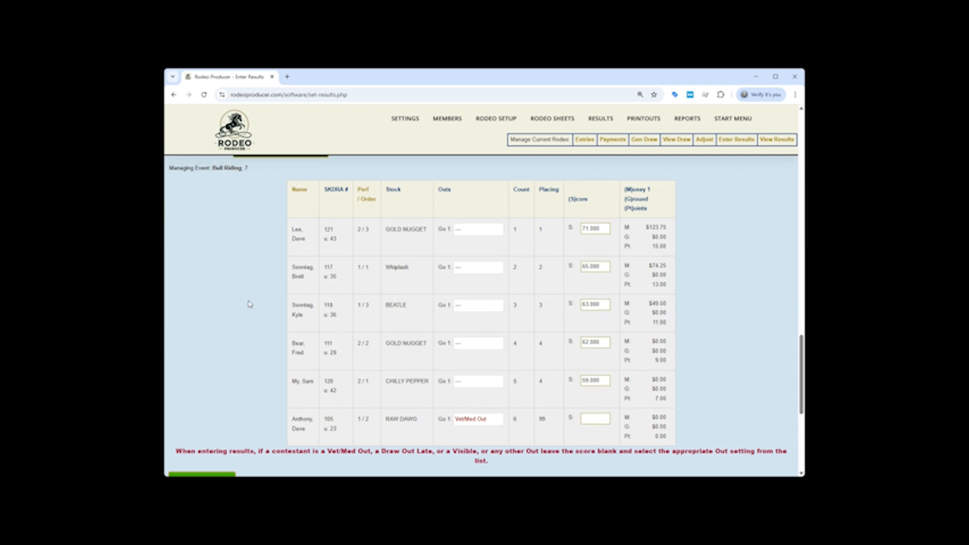
scroll(250, 303, "up", 2)
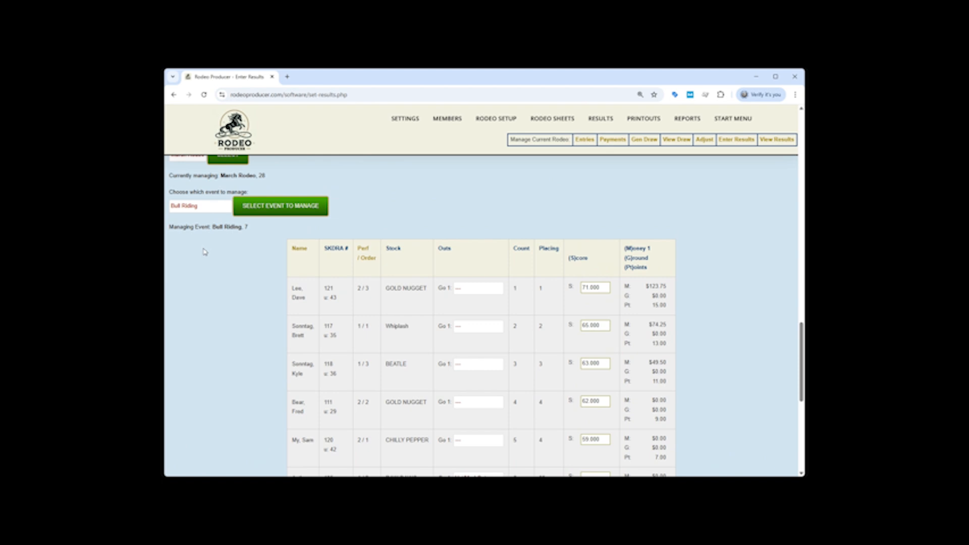
left_click(207, 301)
left_click(262, 209)
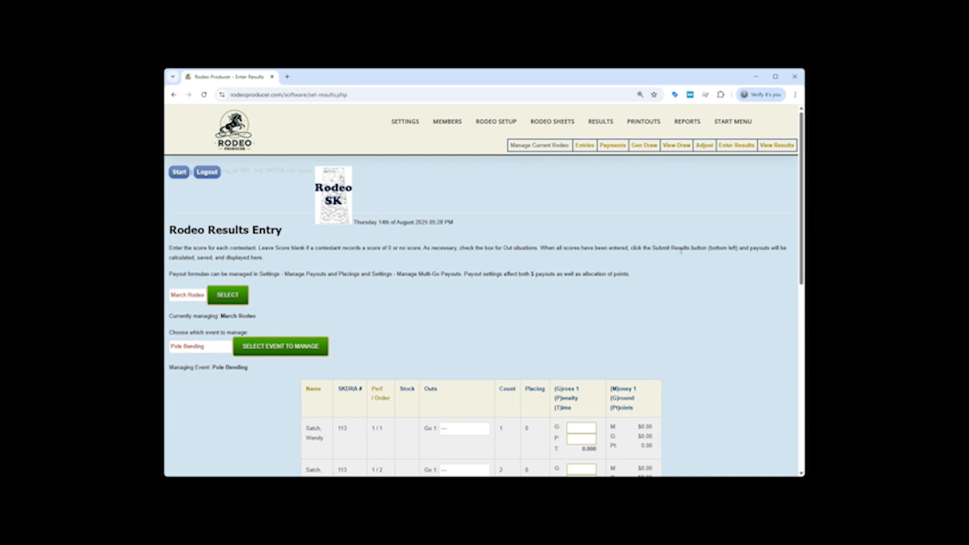
Enter Pole Bending gross times 24.546, 25.476, 23.479, 24.687 and 25.047 in order, with penalty 5 on the third run, and submit the results
scroll(681, 253, "down", 3)
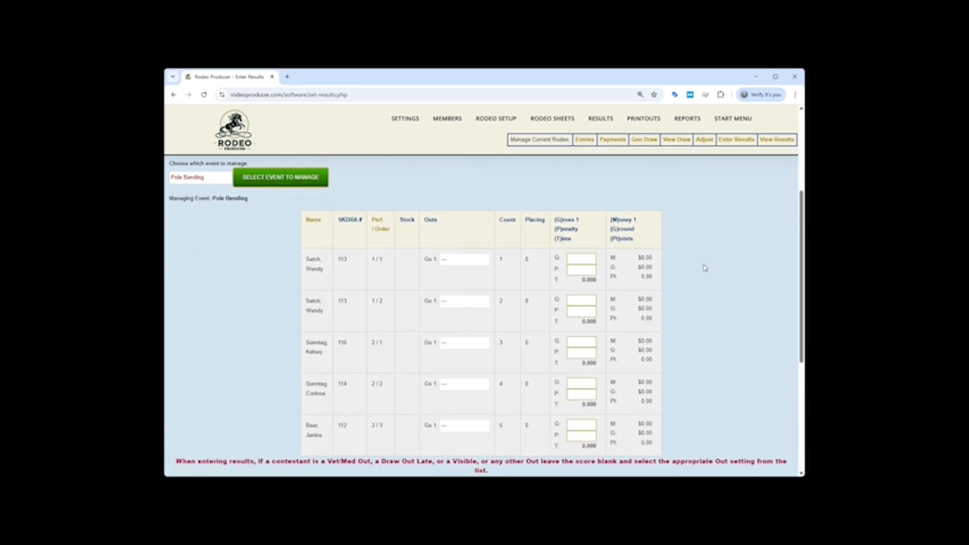
scroll(411, 271, "down", 1)
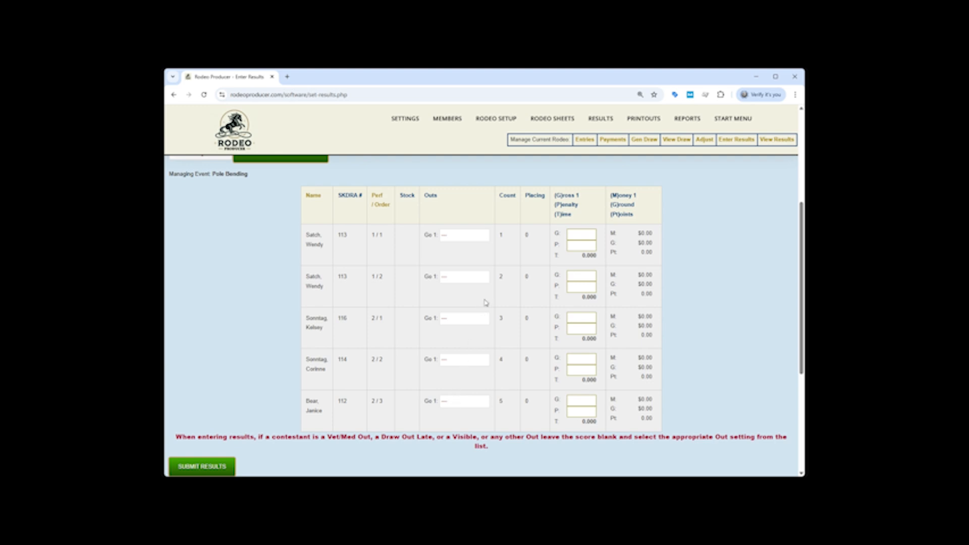
left_click(581, 233)
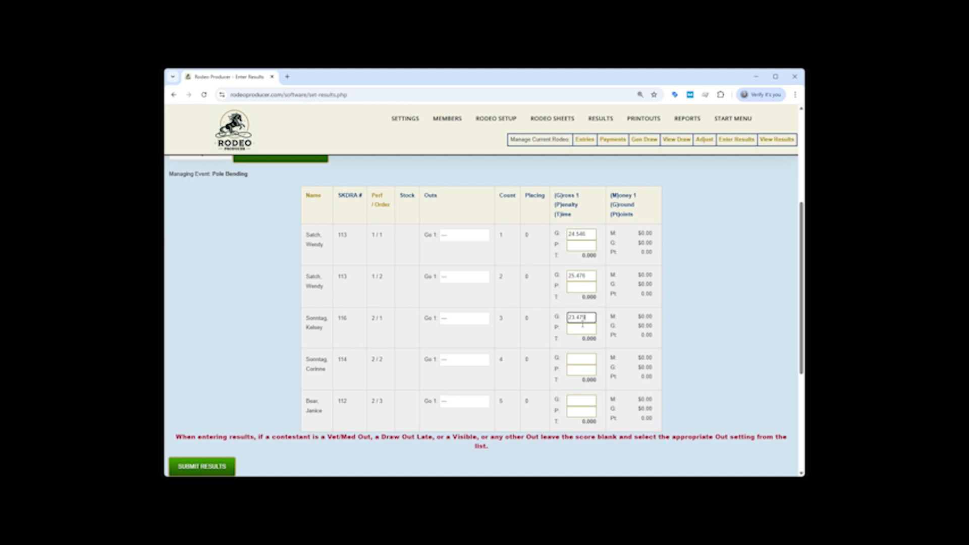
left_click(583, 329)
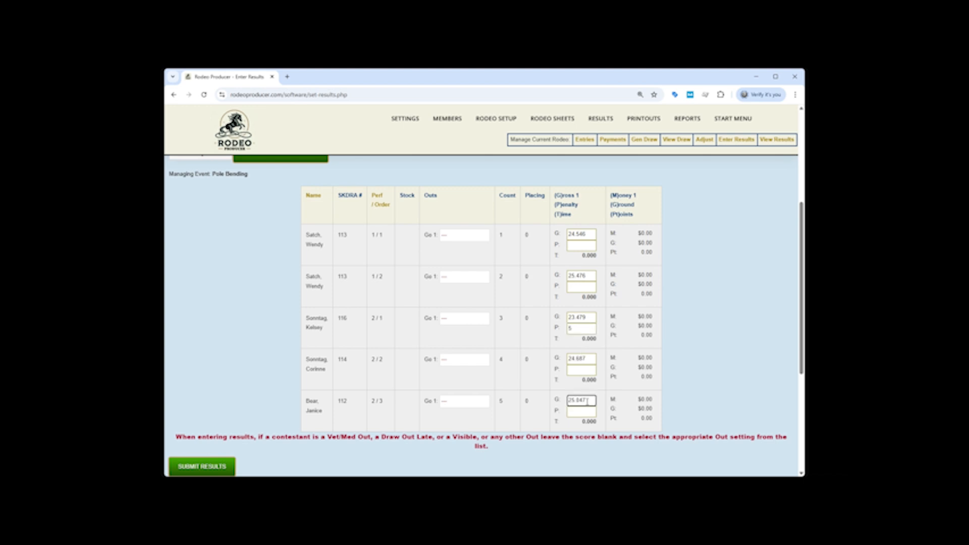
type("47")
left_click(202, 468)
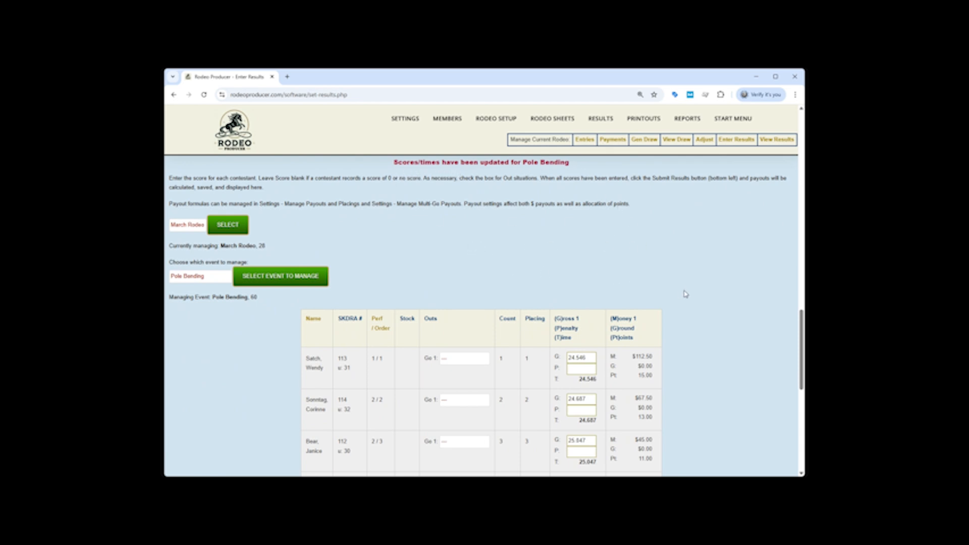
Review the Pole Bending payouts and switch the managed event to Open Team Roping
scroll(708, 296, "down", 2)
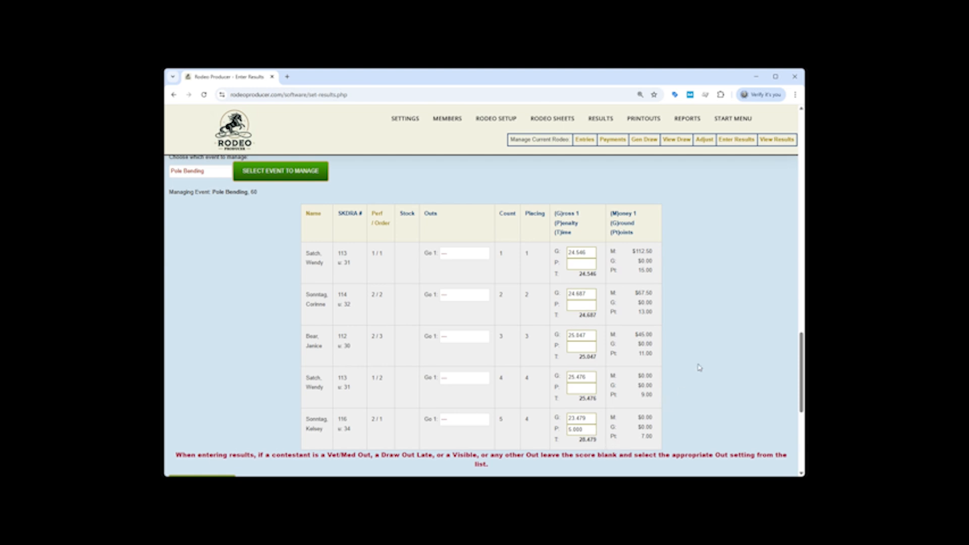
left_click(212, 176)
left_click(210, 216)
left_click(290, 173)
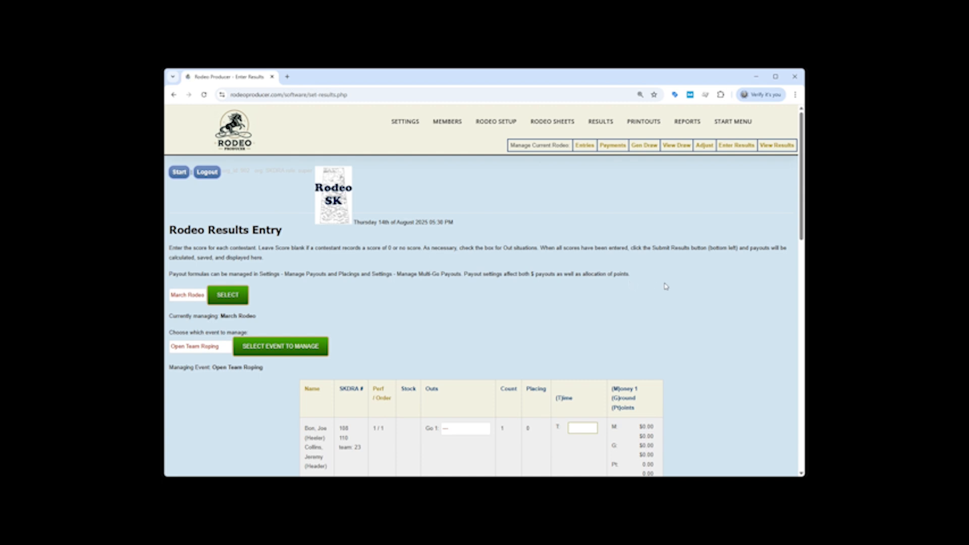
Enter Open Team Roping times 8.54, 9.47, 10.47 and 8.65 for the first four teams, 11.54 and 9.56 for the last two, and submit
scroll(703, 284, "down", 1)
scroll(703, 284, "down", 2)
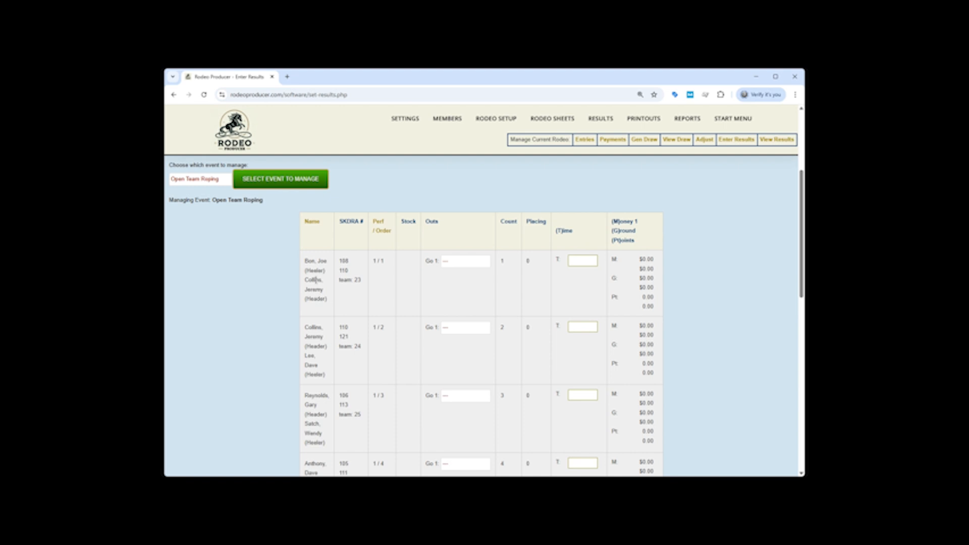
left_click(582, 261)
type("8.54")
left_click(578, 326)
type("9.42")
scroll(578, 327, "down", 2)
left_click(585, 289)
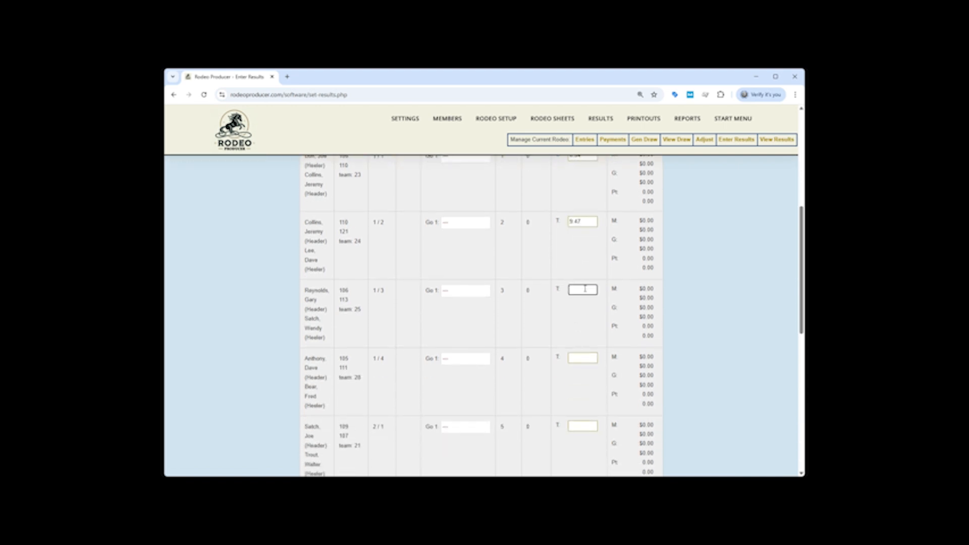
type("10.47")
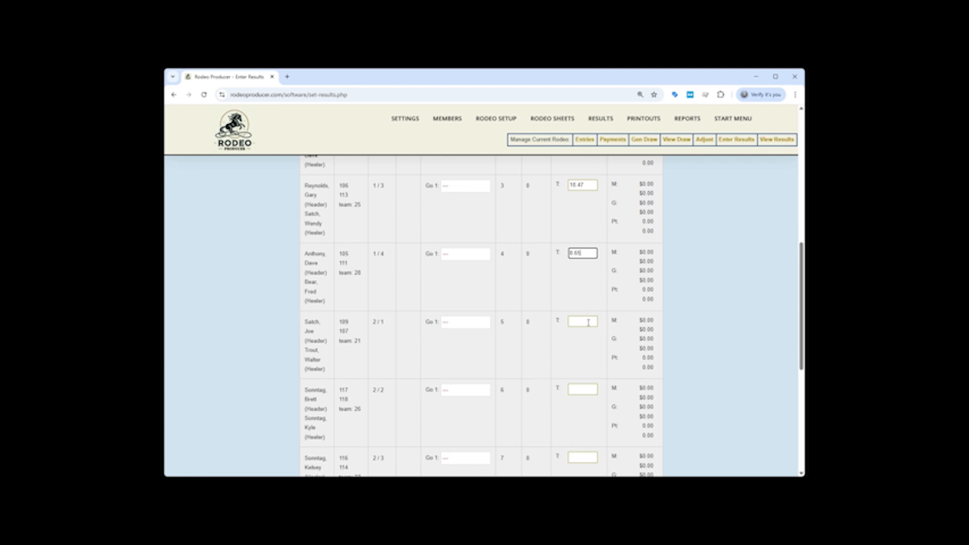
scroll(587, 322, "down", 1)
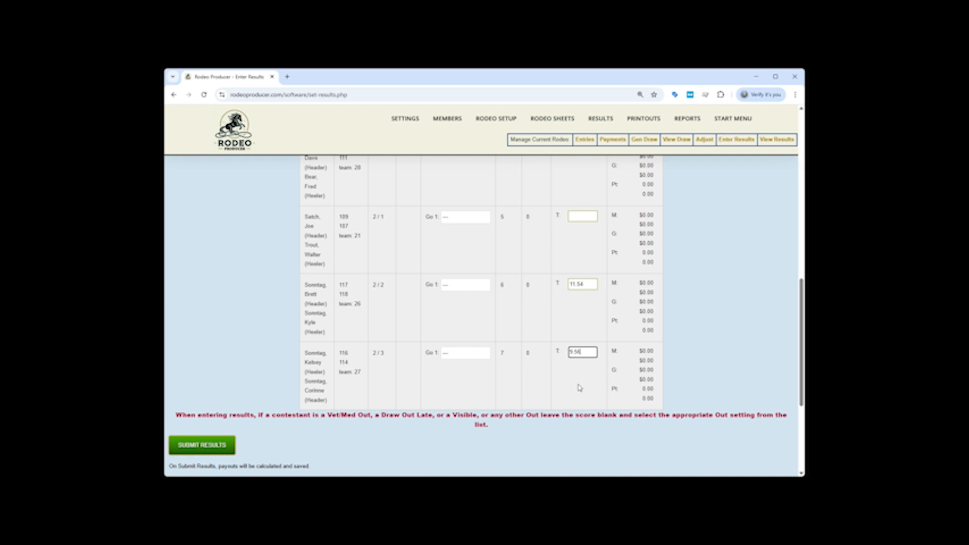
left_click(212, 447)
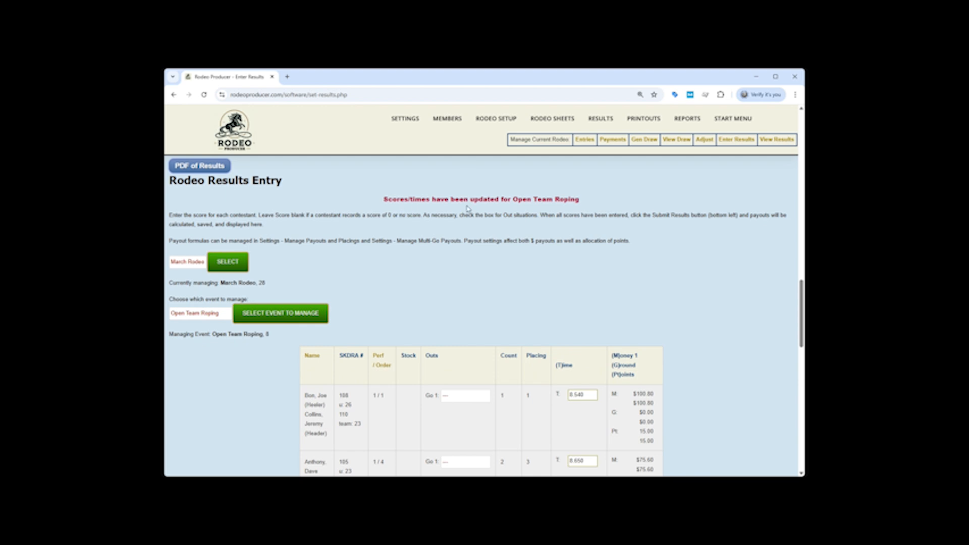
Examine the placing, money and points calculated for each Open Team Roping team
scroll(666, 293, "down", 5)
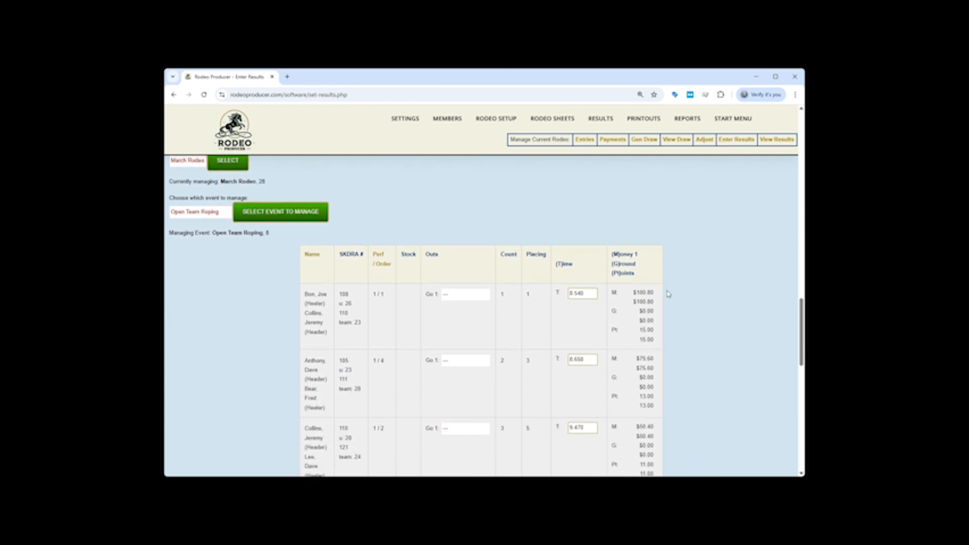
scroll(679, 300, "up", 3)
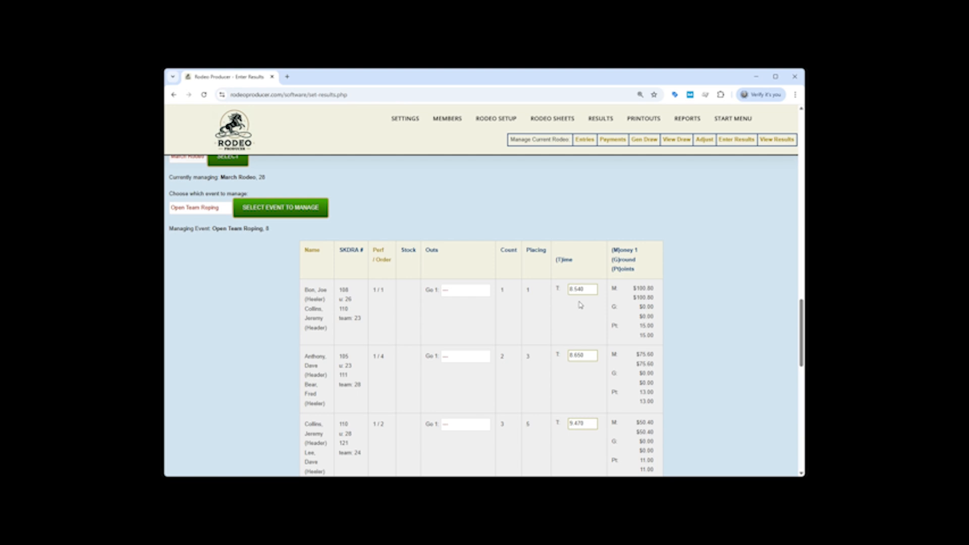
scroll(580, 305, "down", 5)
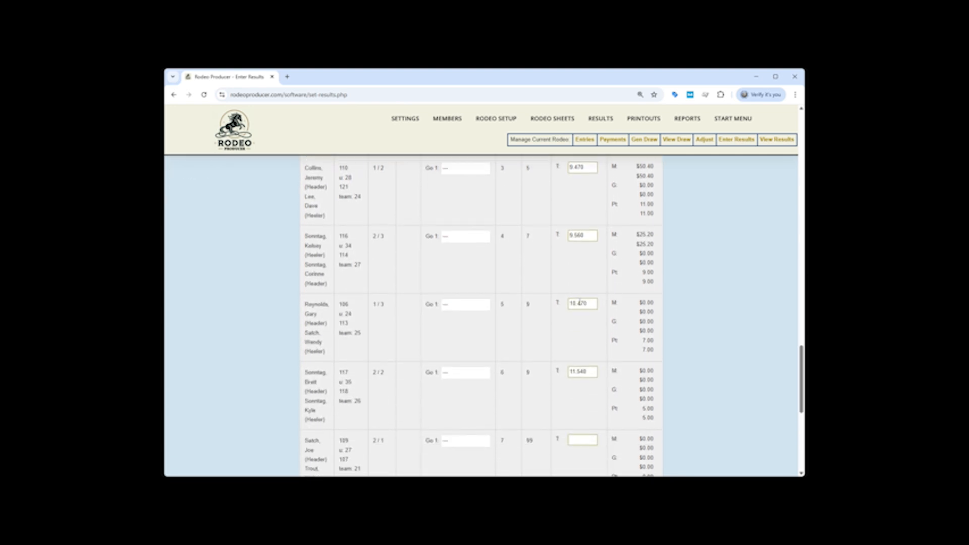
scroll(554, 346, "down", 2)
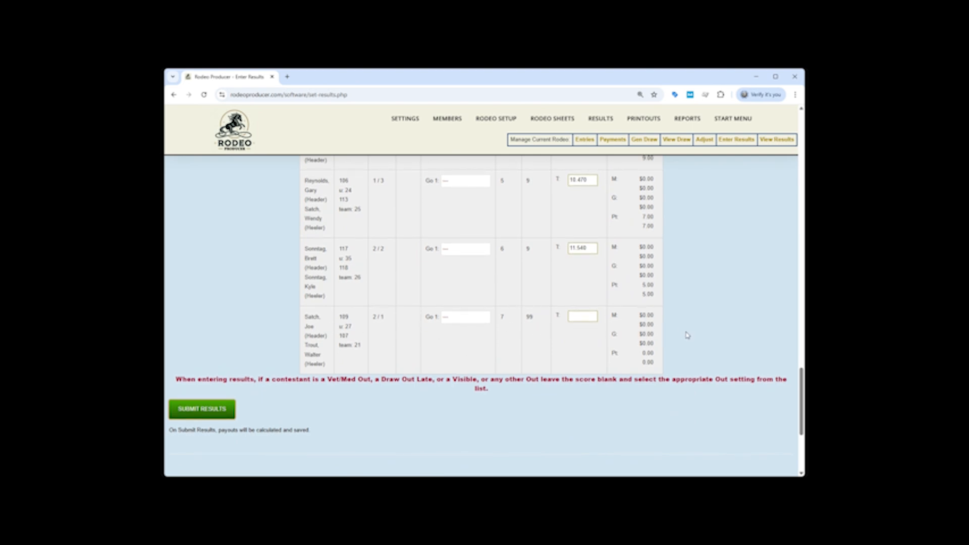
scroll(687, 334, "up", 7)
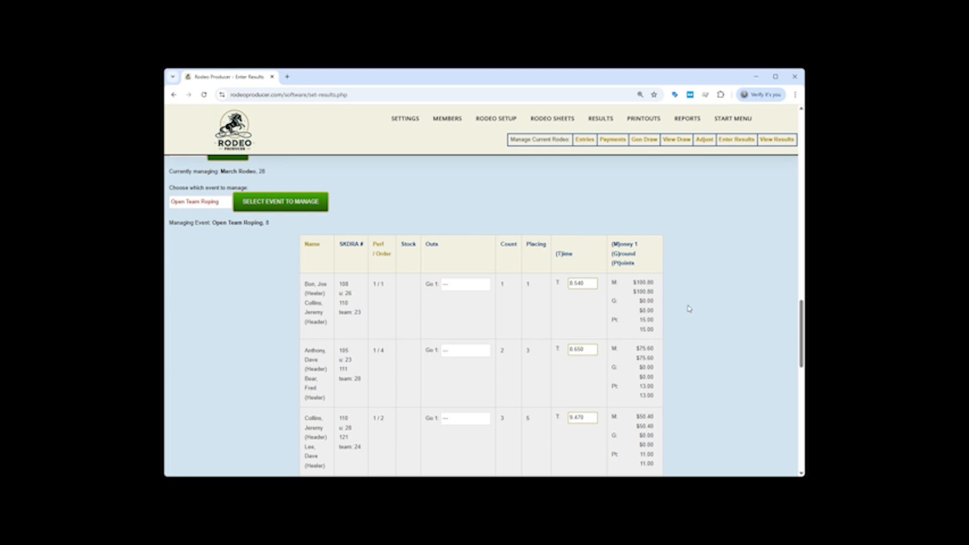
Finish looking over the Open Team Roping results and switch the managed rodeo to April Rodeo
scroll(692, 309, "up", 1)
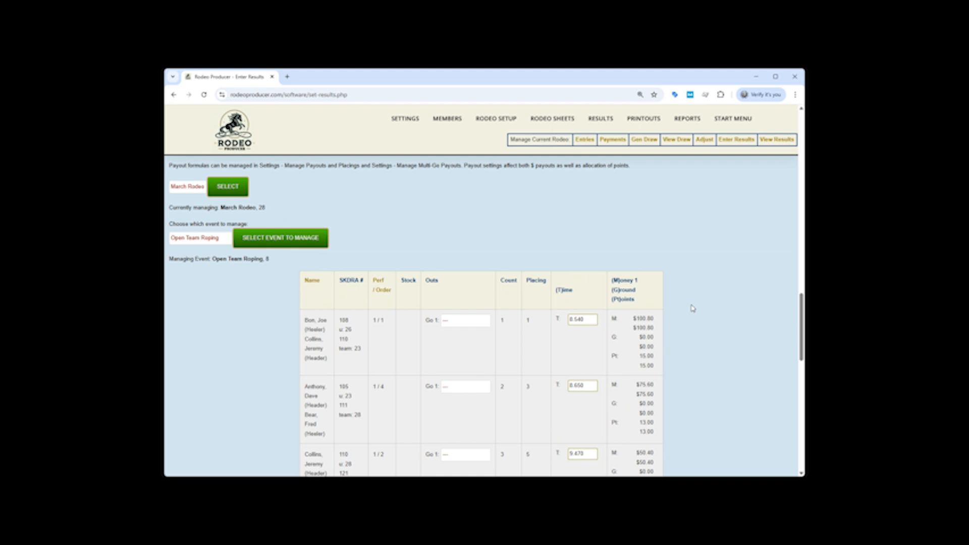
scroll(382, 346, "down", 3)
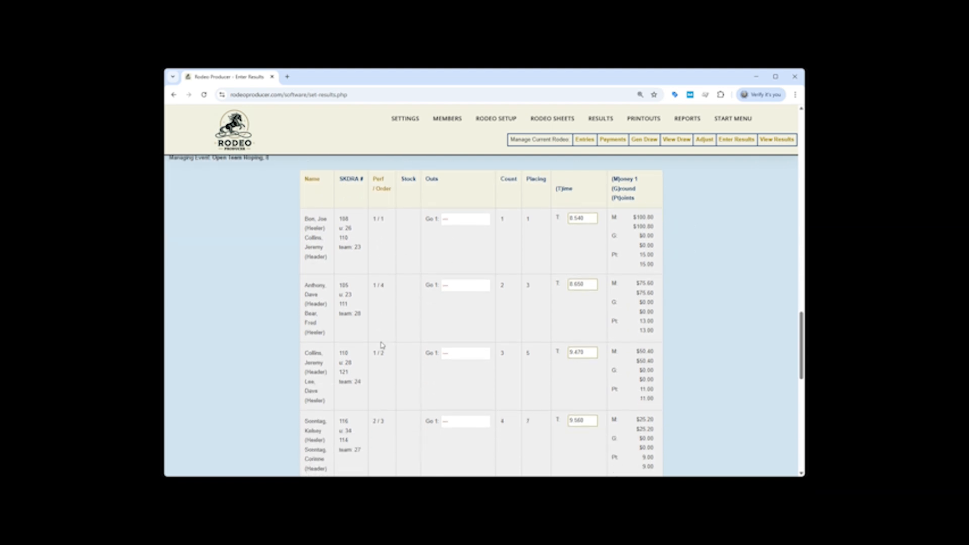
scroll(382, 345, "up", 3)
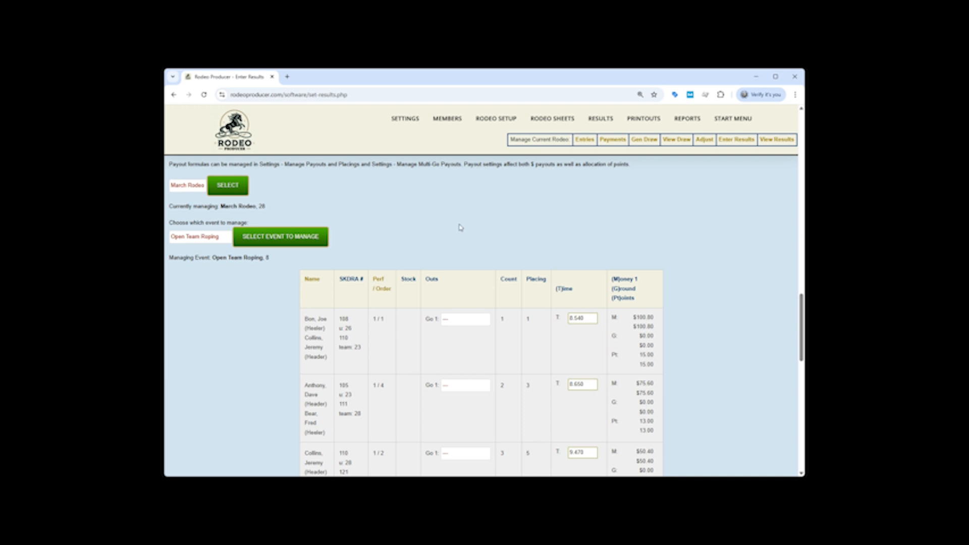
left_click(198, 188)
left_click(190, 223)
left_click(228, 186)
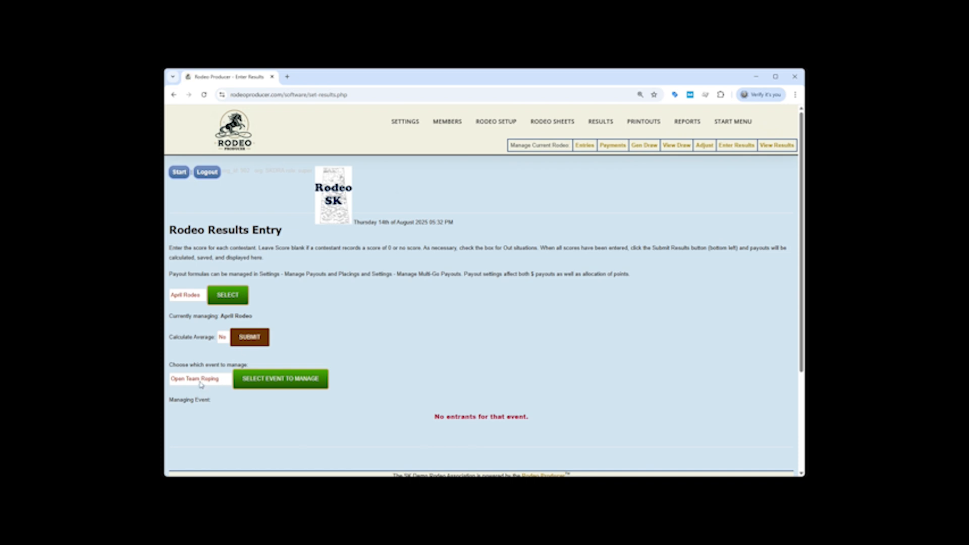
Switch the managed event to Bull Riding and look over its two-go results table
left_click(201, 385)
left_click(194, 270)
left_click(274, 387)
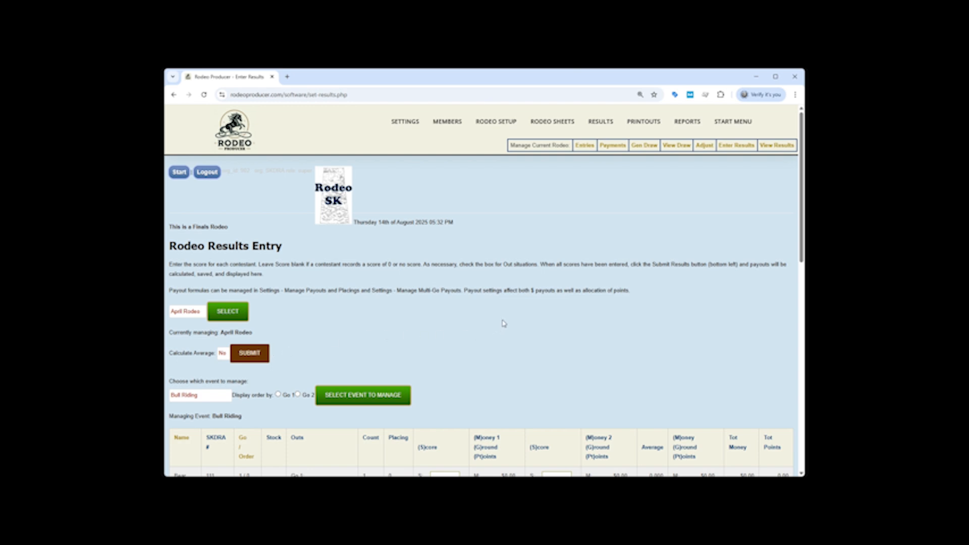
scroll(503, 323, "down", 2)
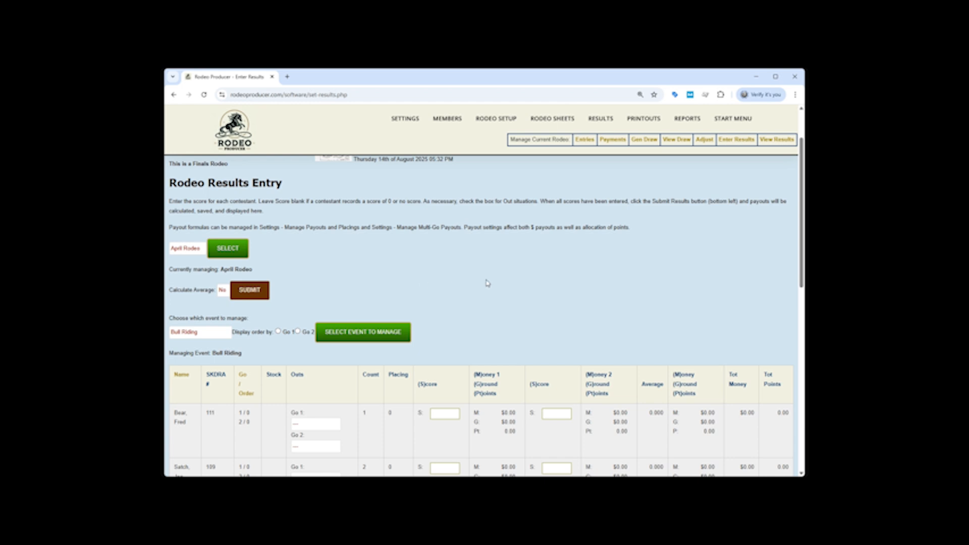
scroll(552, 275, "down", 2)
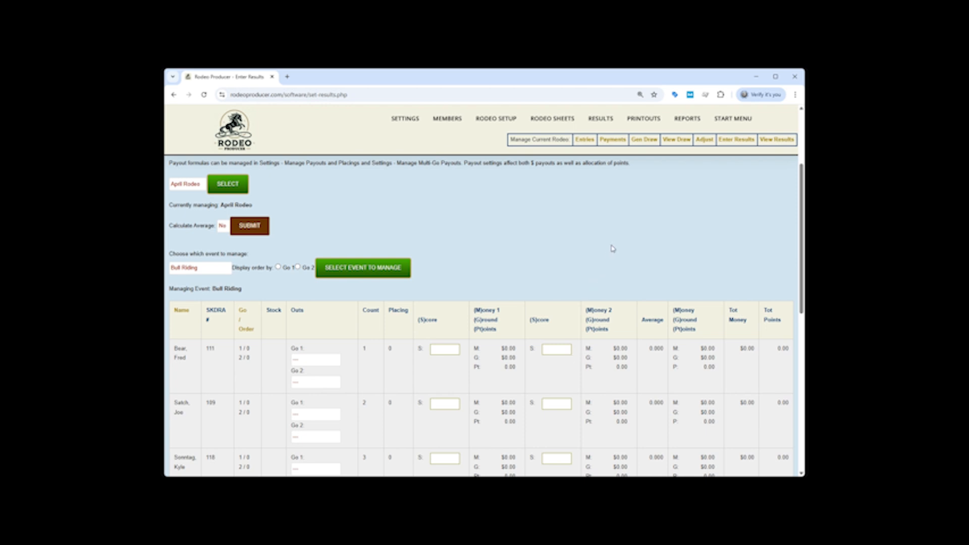
scroll(612, 248, "down", 2)
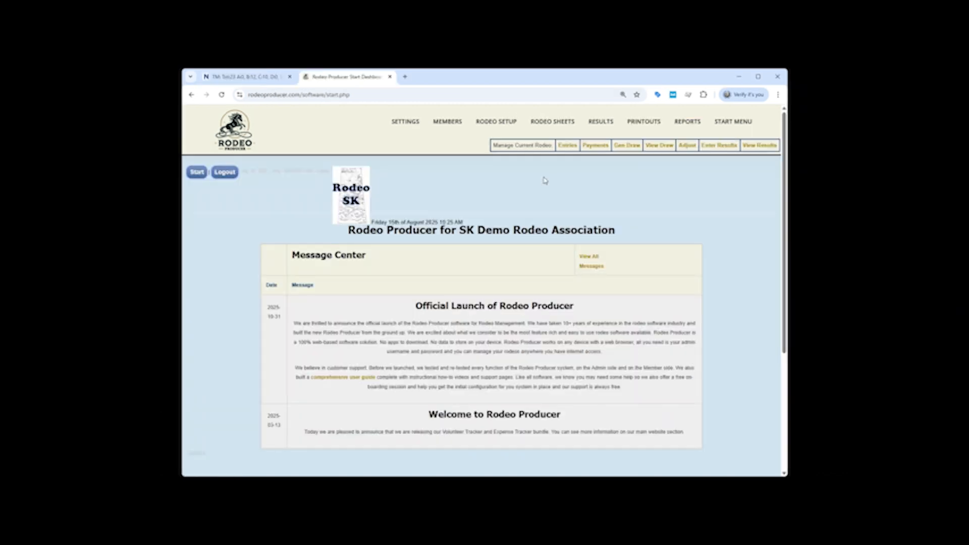
Open the results entry page and review the Go 1 and Go 2 draw order of the Bull Riding contestants
mouse_move(597, 123)
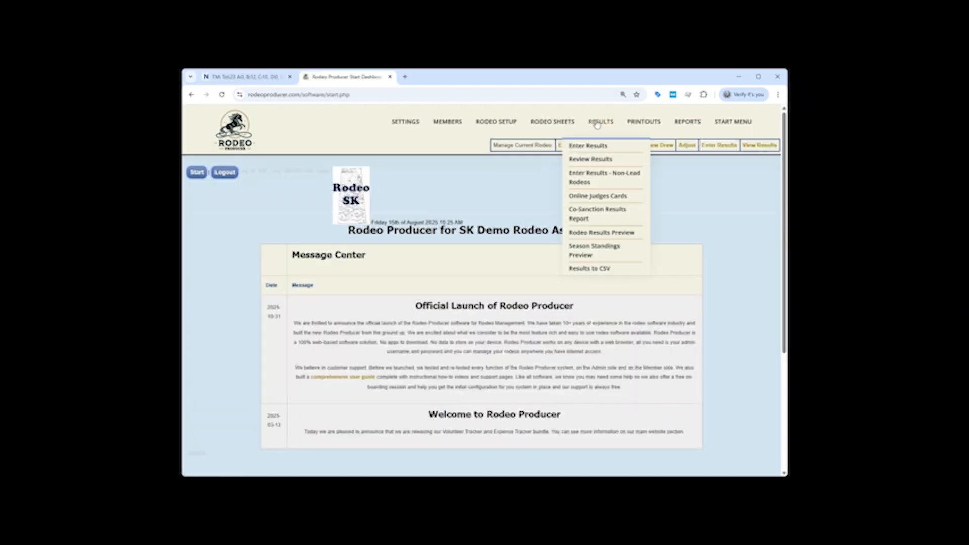
left_click(588, 146)
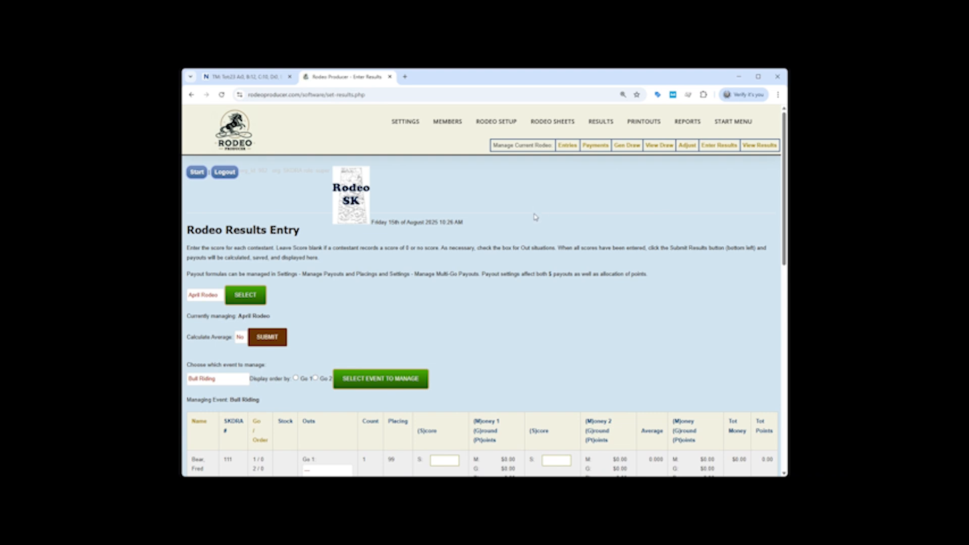
scroll(536, 217, "down", 3)
scroll(477, 292, "down", 1)
scroll(479, 290, "down", 2)
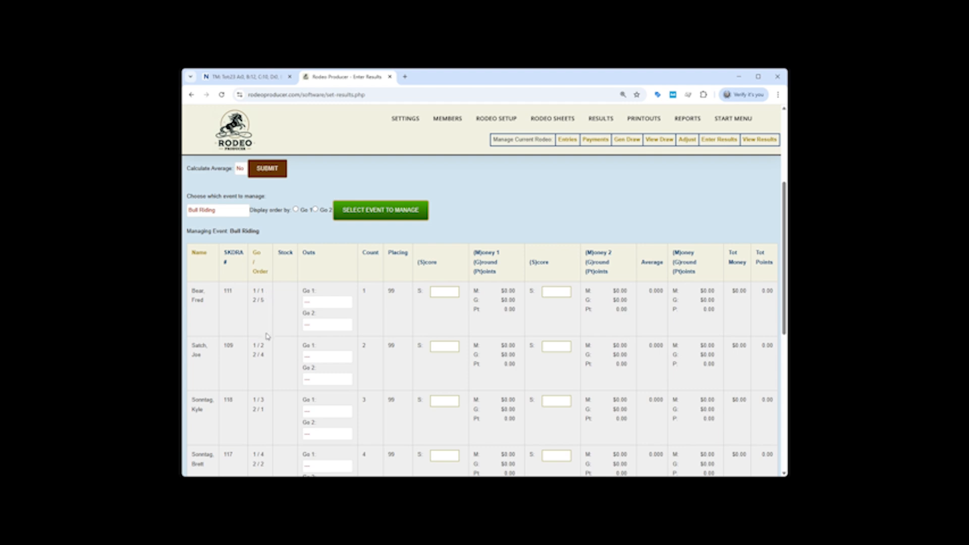
scroll(270, 343, "down", 3)
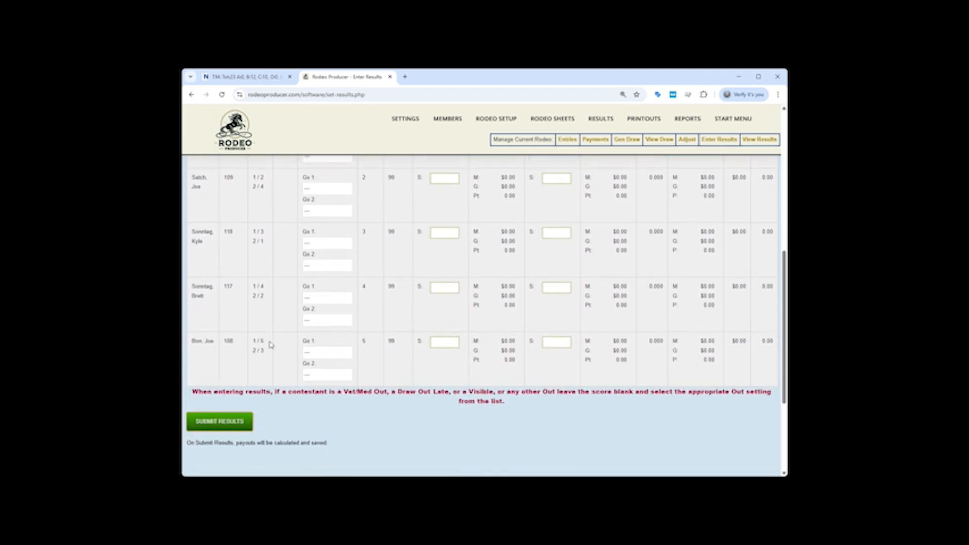
scroll(270, 343, "up", 5)
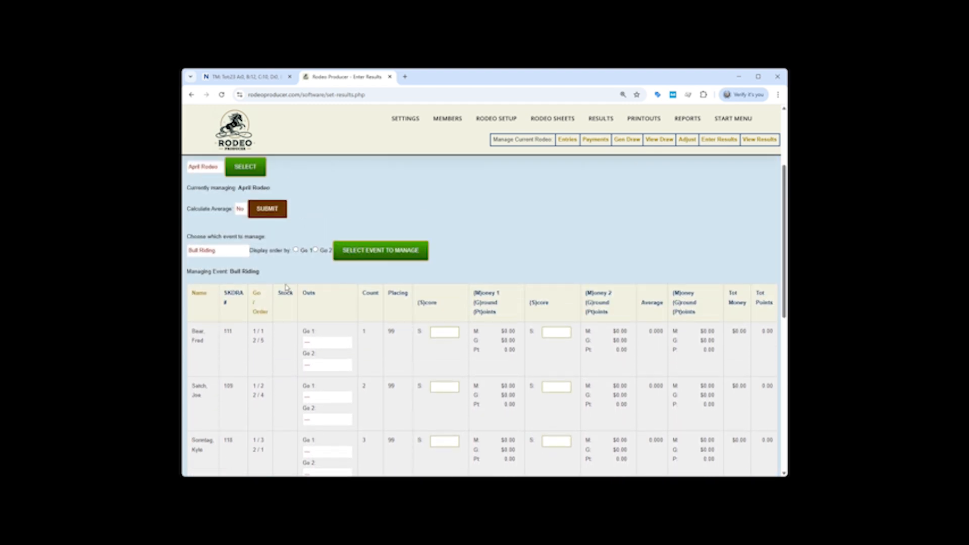
Display the Bull Riding contestants in Go 2 order and check the list
left_click(316, 249)
left_click(380, 258)
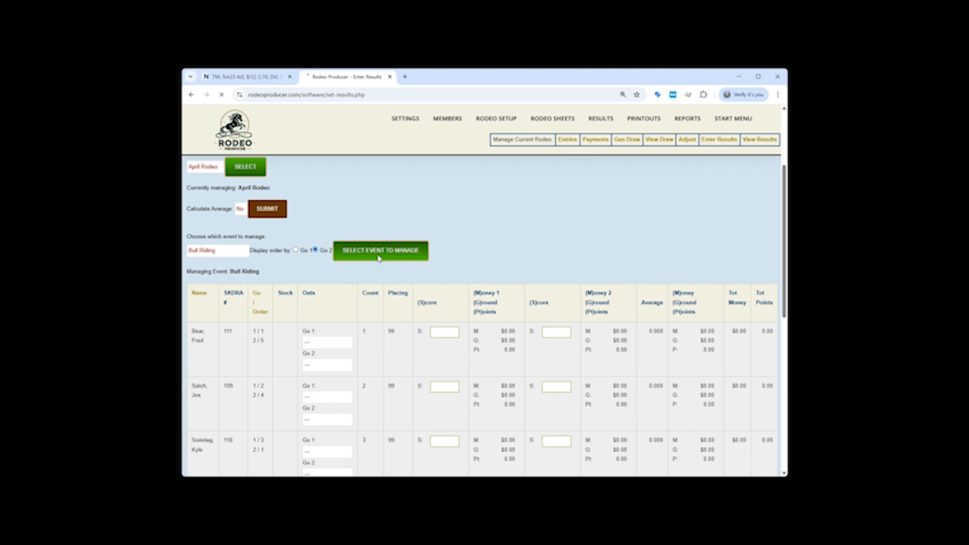
scroll(292, 292, "down", 4)
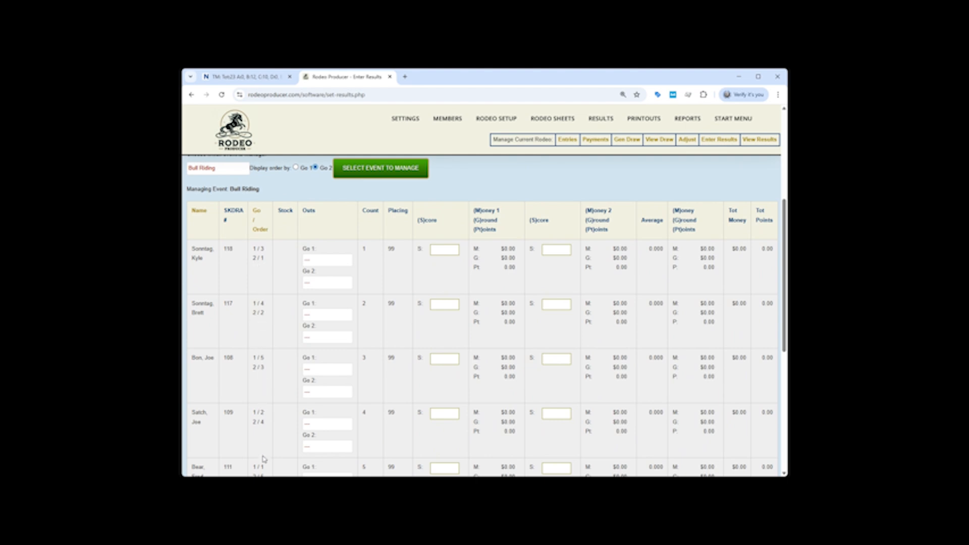
Display the Bull Riding contestants in Go 1 order and look over the list
scroll(270, 410, "up", 4)
left_click(296, 377)
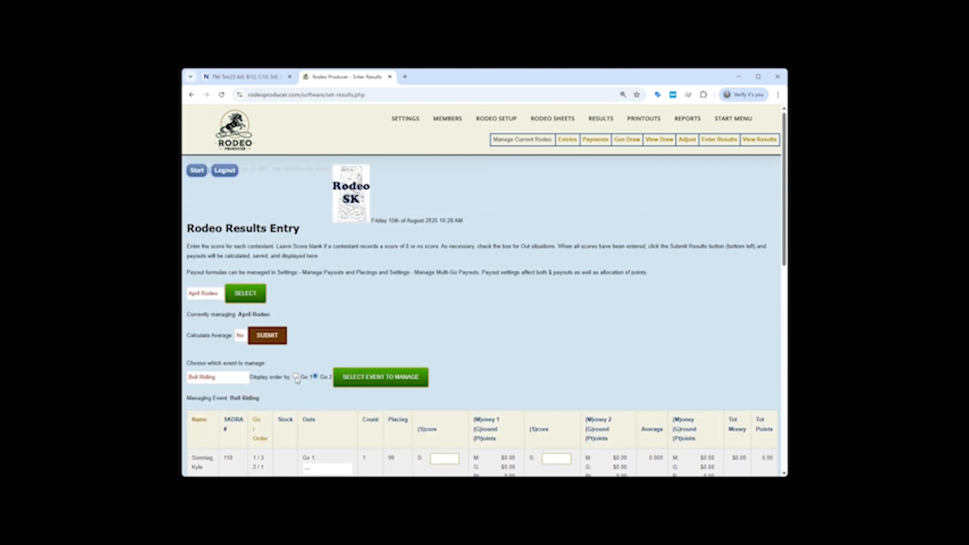
left_click(360, 384)
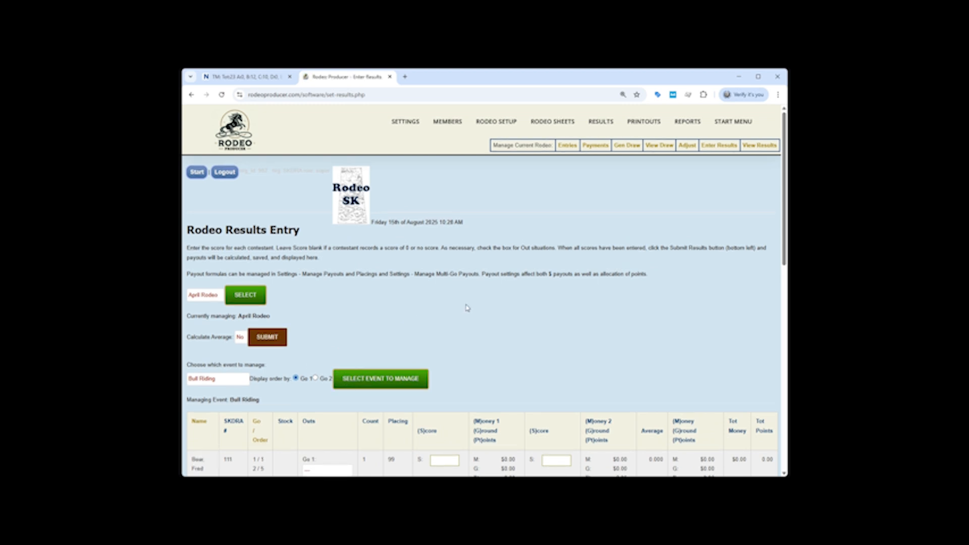
scroll(454, 303, "down", 5)
scroll(334, 232, "up", 3)
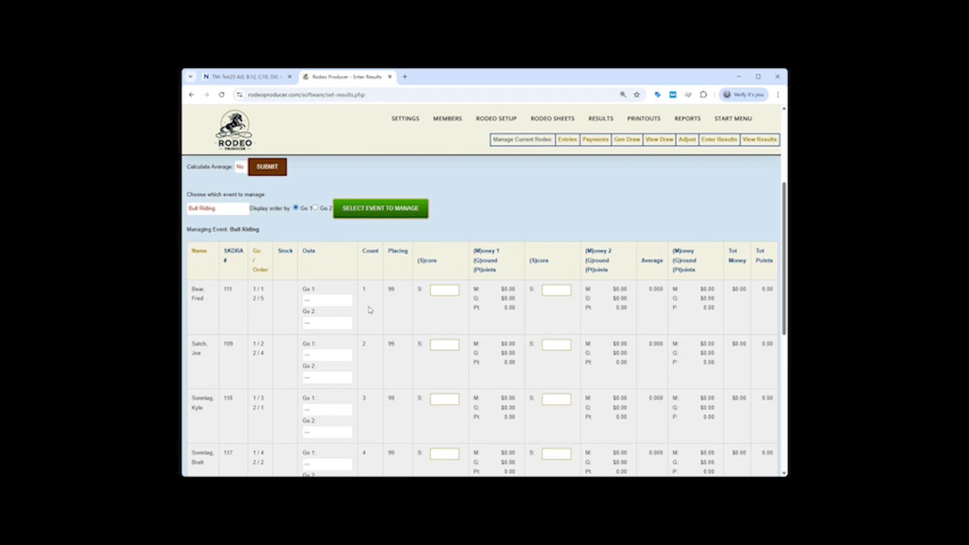
Inspect the Out settings offered for Go 1 and Go 2 in the contestant rows without choosing any
left_click(327, 408)
left_click(329, 431)
left_click(322, 369)
left_click(323, 389)
scroll(547, 232, "up", 2)
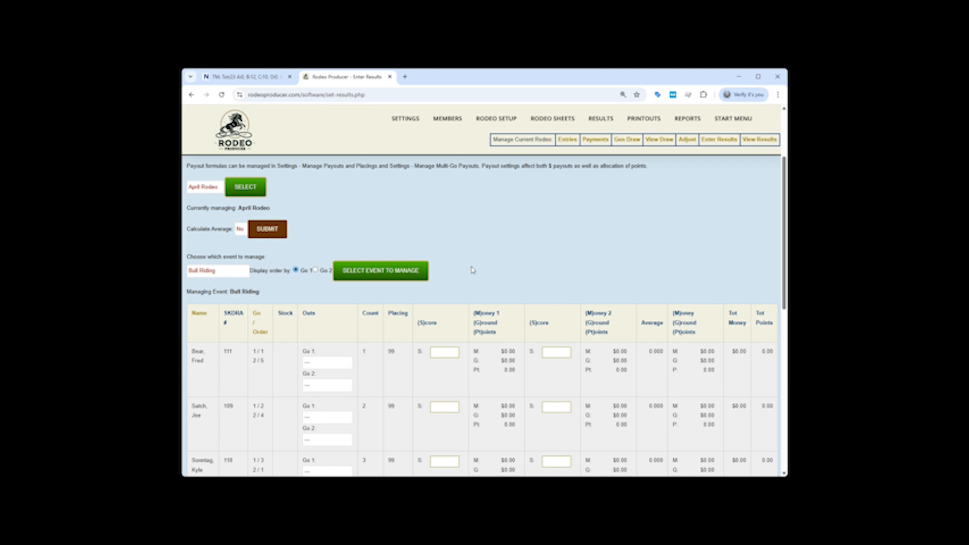
Enter Bull Riding Go 1 scores 55, 61, 65, 64 and 57 in draw order and submit the results
scroll(472, 373, "down", 1)
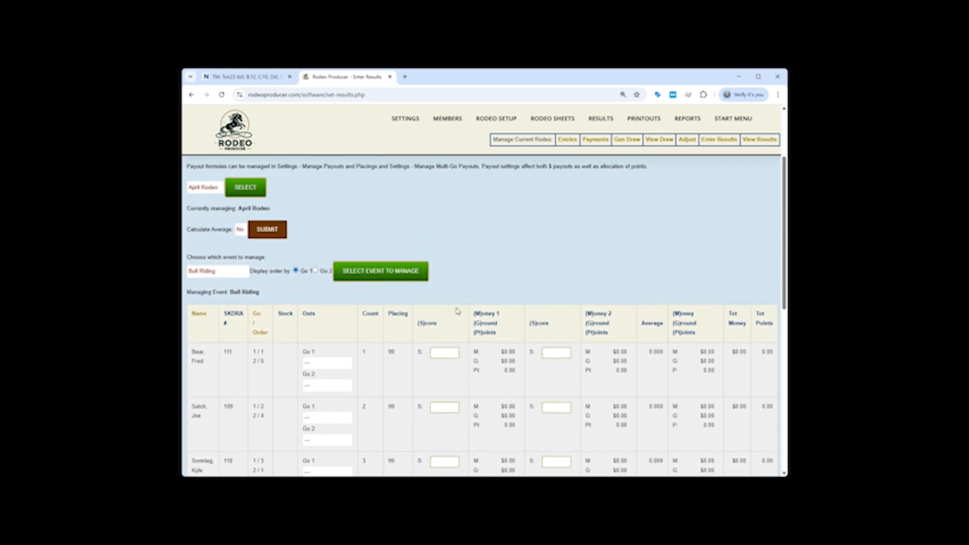
scroll(459, 320, "down", 2)
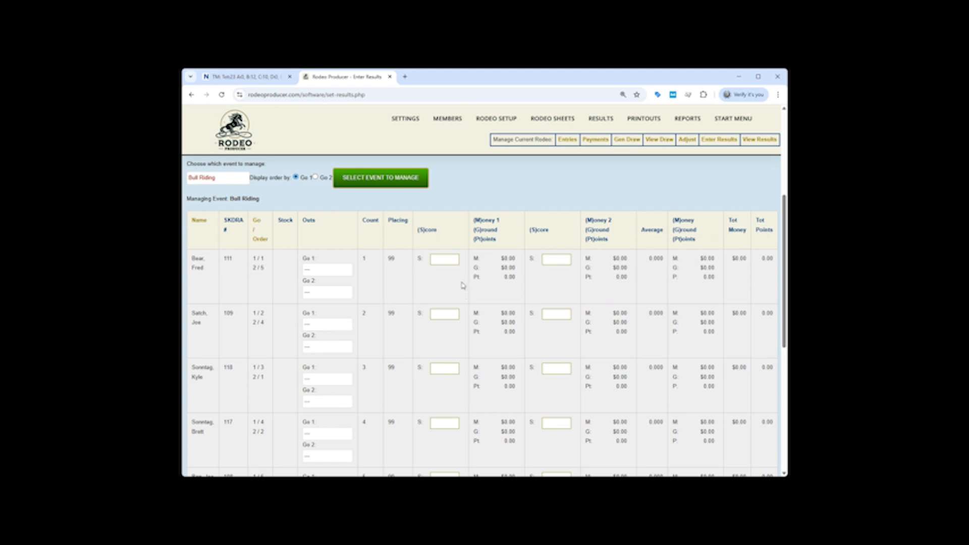
scroll(283, 206, "up", 1)
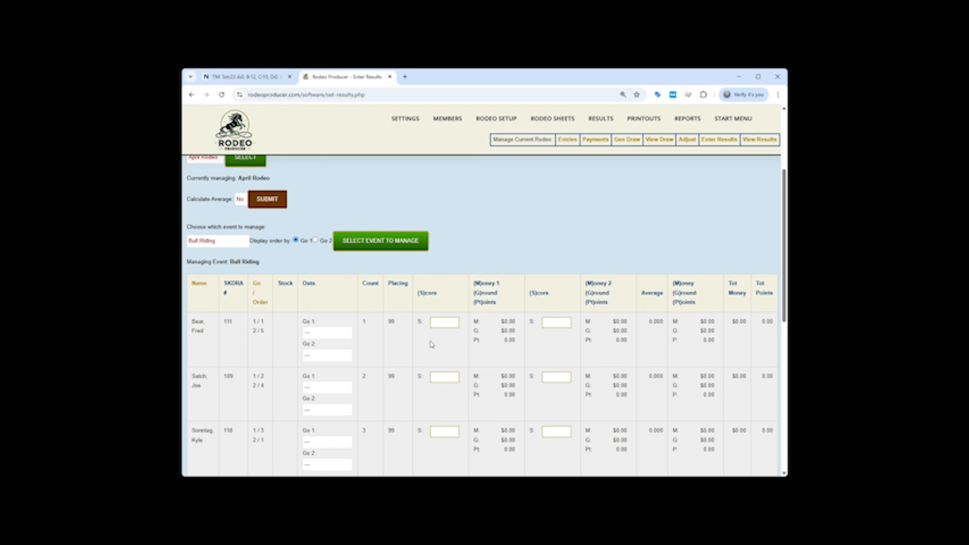
scroll(430, 344, "down", 2)
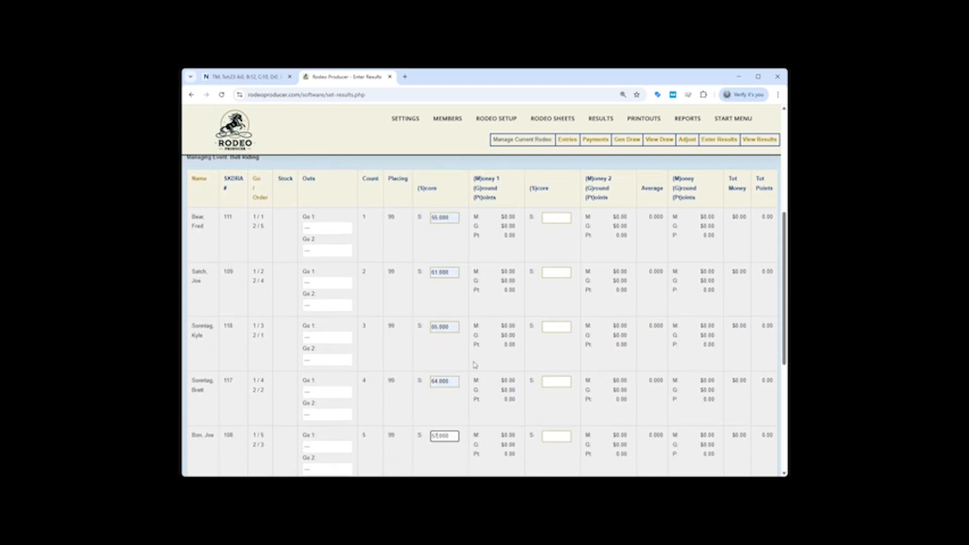
scroll(474, 365, "down", 2)
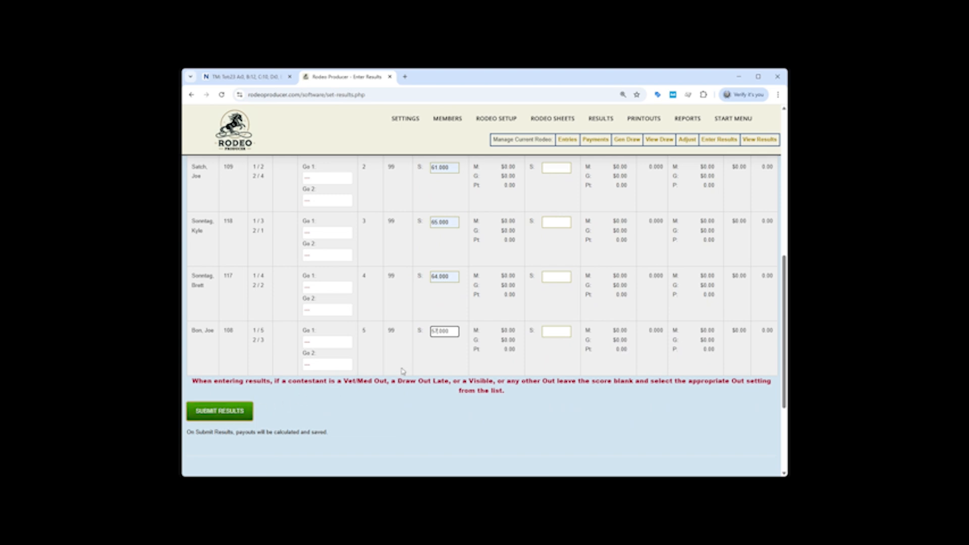
scroll(412, 292, "up", 1)
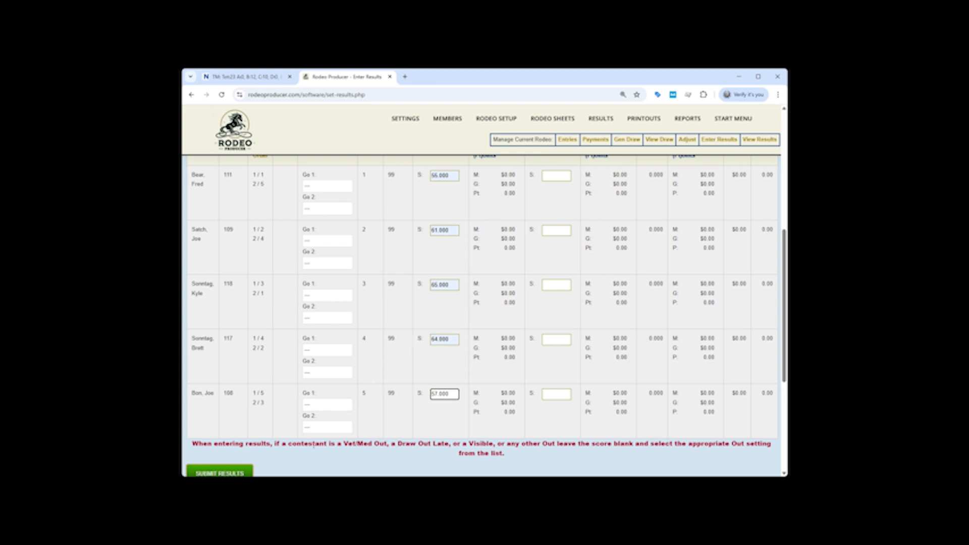
left_click(235, 474)
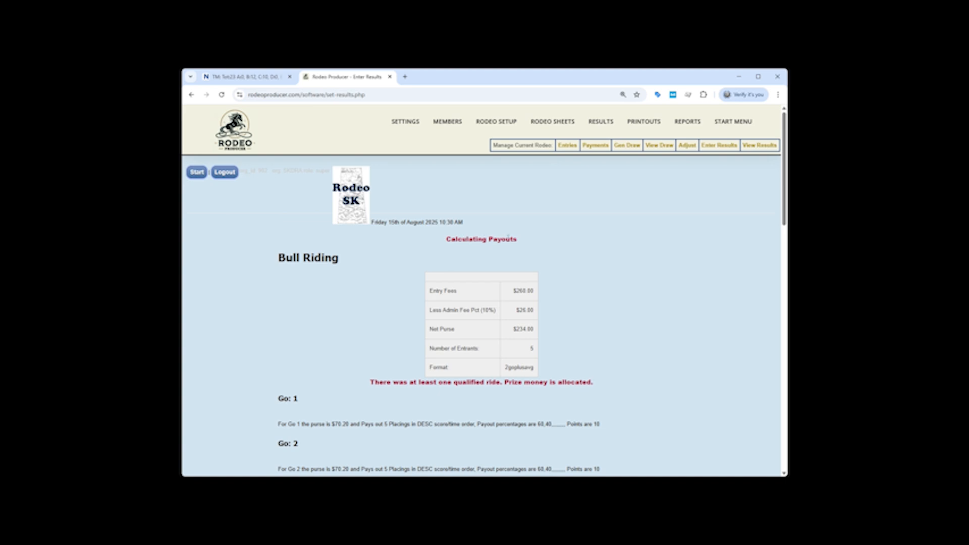
Review the Bull Riding payout calculation and each contestant's Go 1 placing, money and points
scroll(558, 275, "down", 3)
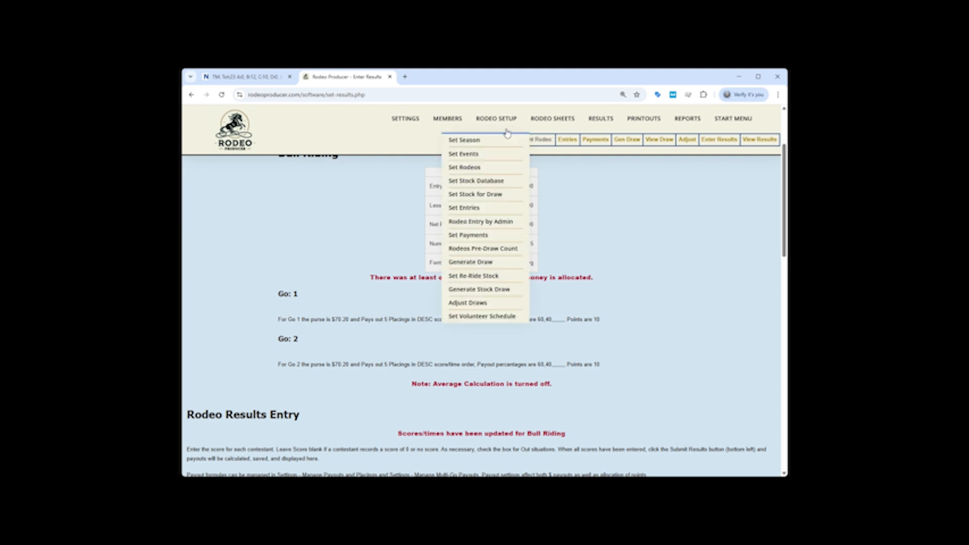
left_click(404, 119)
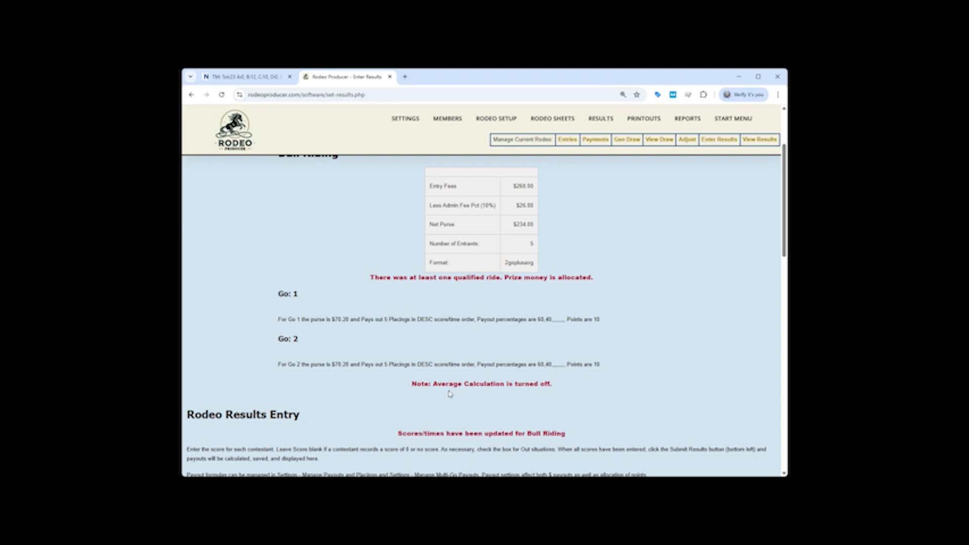
scroll(465, 395, "down", 3)
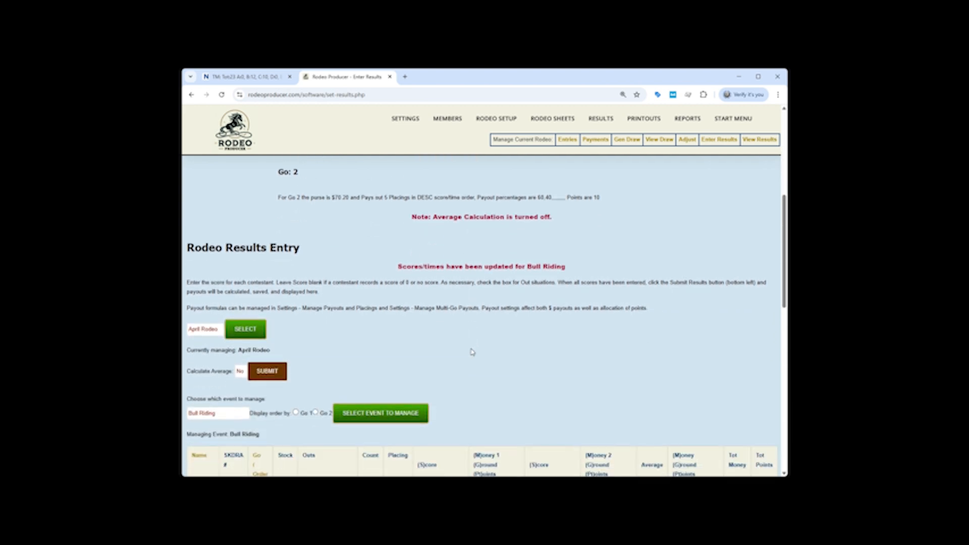
scroll(472, 352, "down", 6)
scroll(502, 294, "down", 1)
scroll(455, 294, "up", 4)
scroll(423, 293, "down", 2)
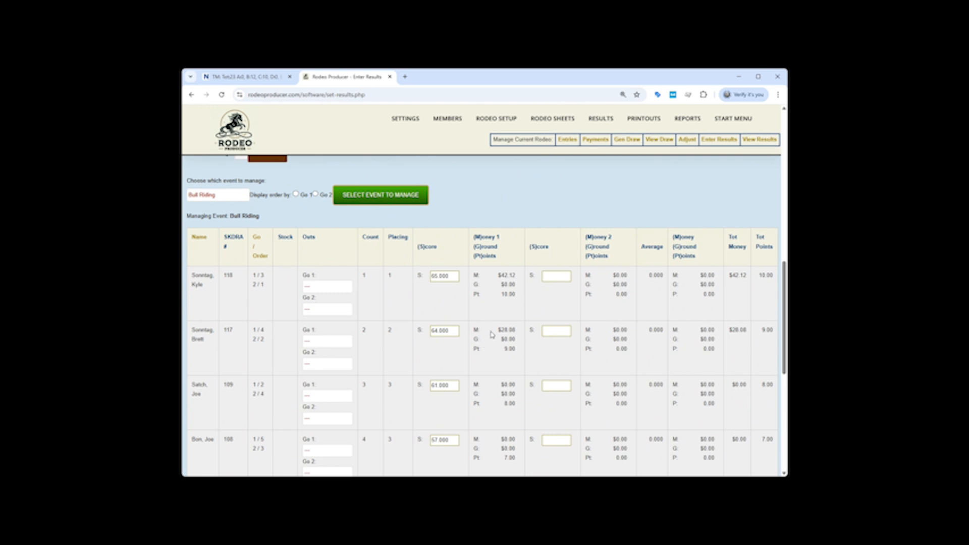
scroll(494, 370, "down", 1)
scroll(494, 370, "down", 4)
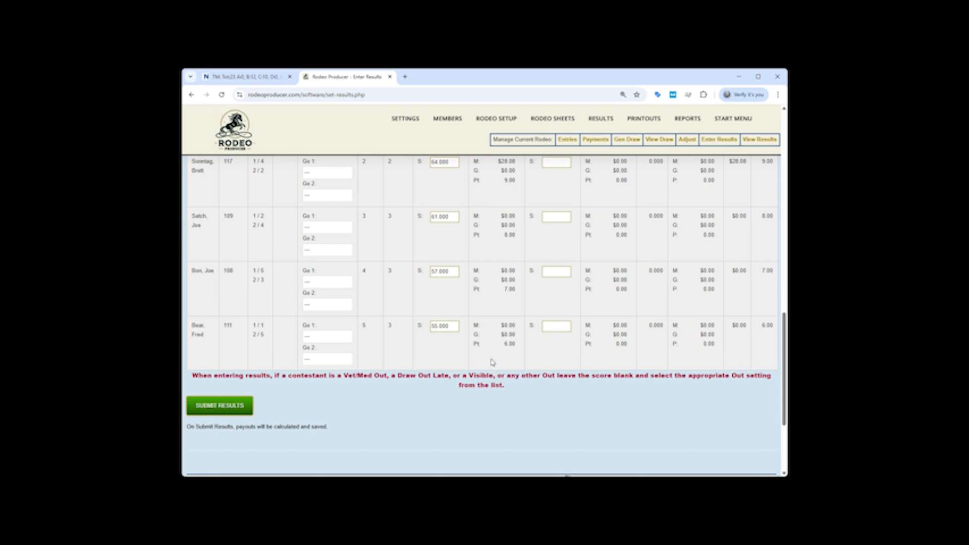
Enter Bull Riding Go 2 scores 68, 61, 66, 55 and 56 for the five contestants in listed order
scroll(488, 353, "up", 2)
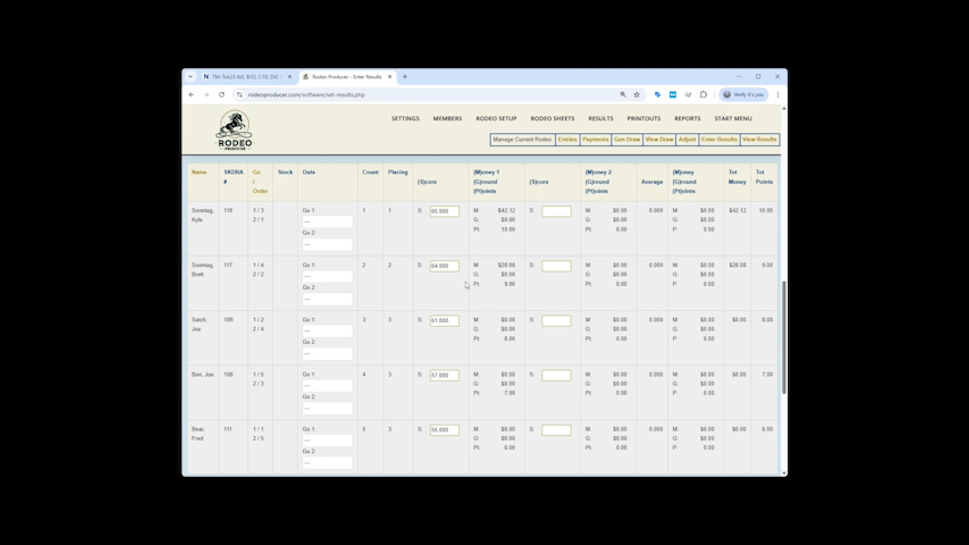
scroll(407, 339, "up", 1)
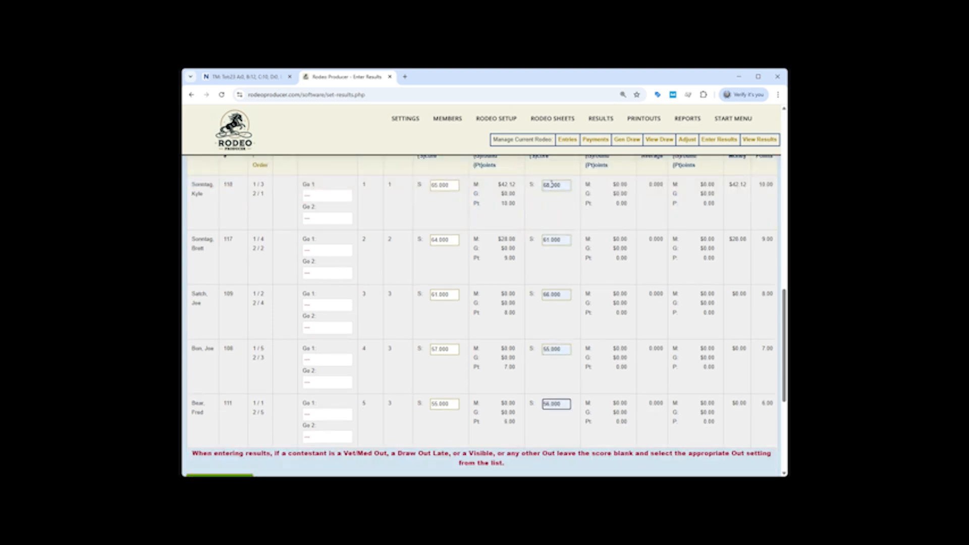
Try a decimal Go 2 score of 68.5 for the first listed contestant, and set it back to 68
left_click_drag(551, 185, 565, 185)
key("BackSpace")
left_click(552, 221)
left_click(555, 185)
type(".5")
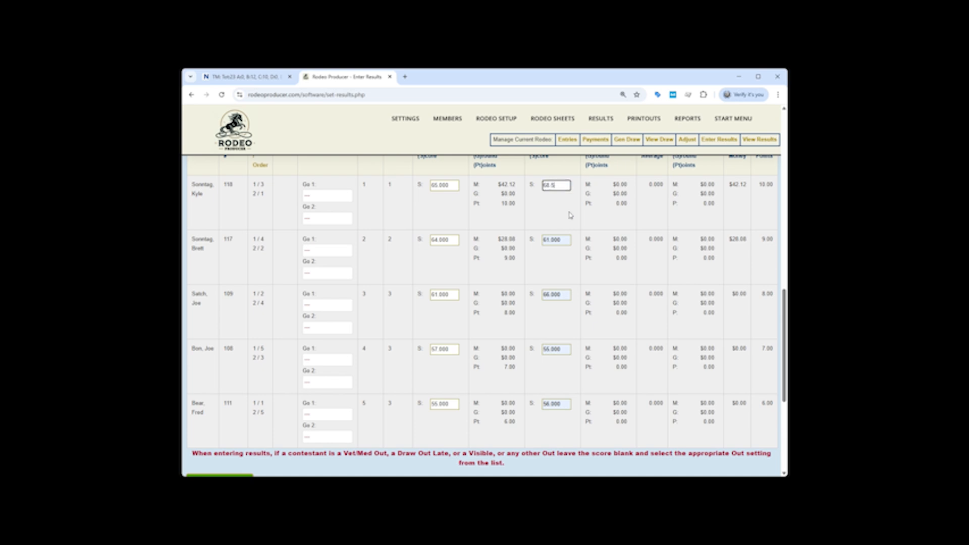
key("BackSpace")
key("BackSpace")
left_click(538, 218)
scroll(553, 263, "up", 3)
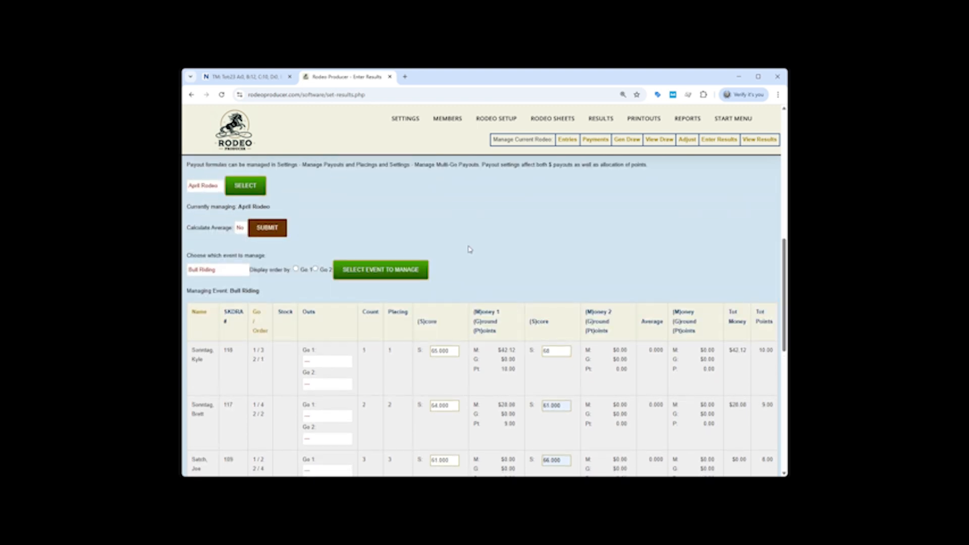
Submit the Bull Riding Go 2 results and review the payout calculation and each contestant's placing, money and points
scroll(470, 250, "down", 4)
left_click(223, 441)
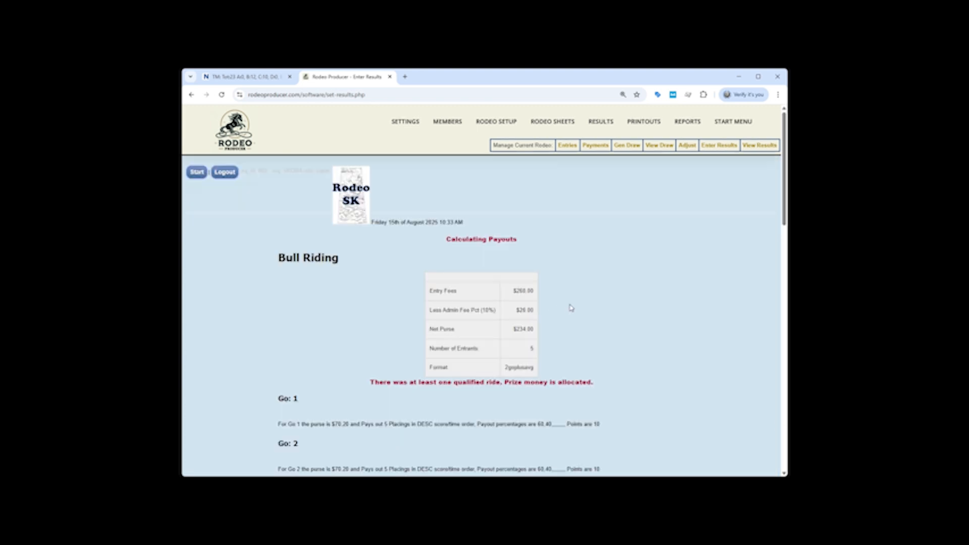
scroll(571, 308, "down", 3)
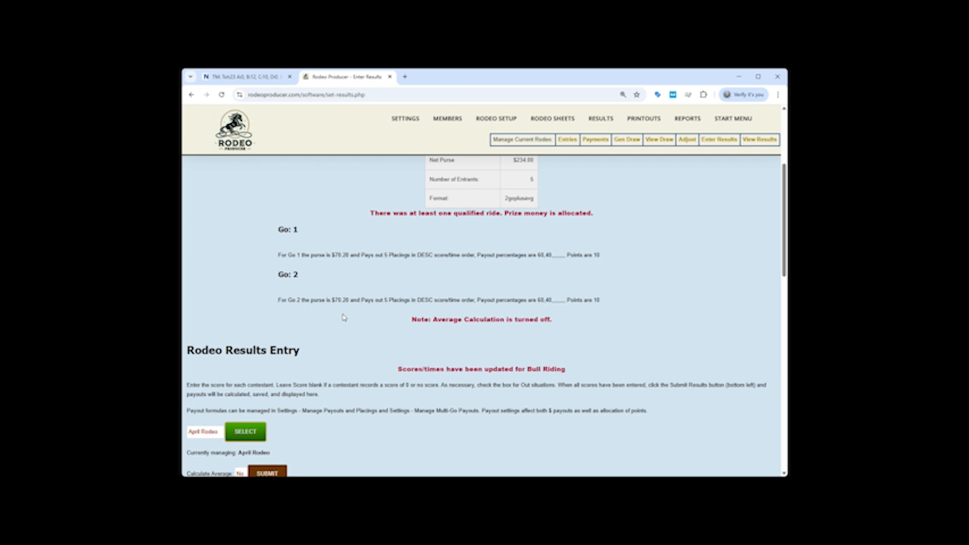
scroll(323, 348, "down", 3)
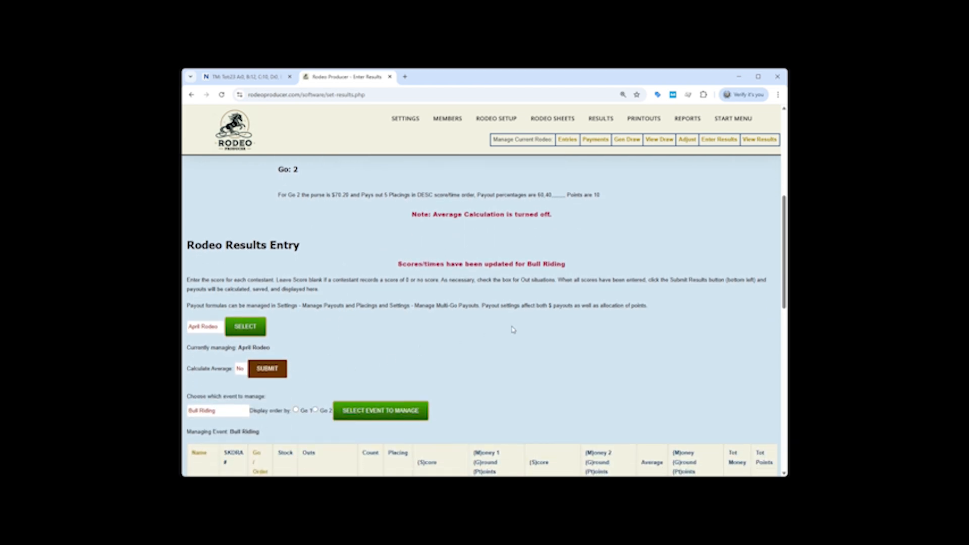
scroll(513, 330, "down", 5)
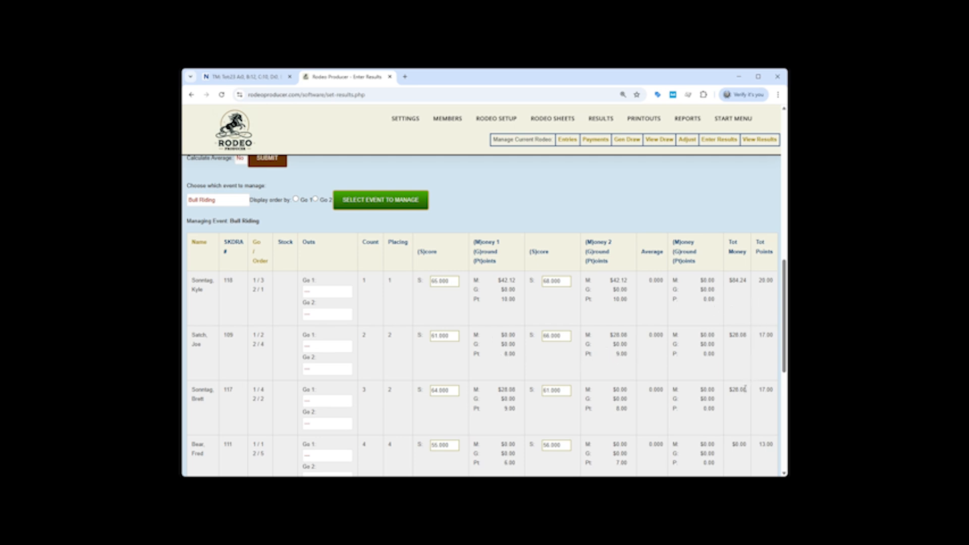
Turn on the average calculation for April Rodeo by setting Calculate Average to Yes and submitting it
scroll(750, 414, "up", 2)
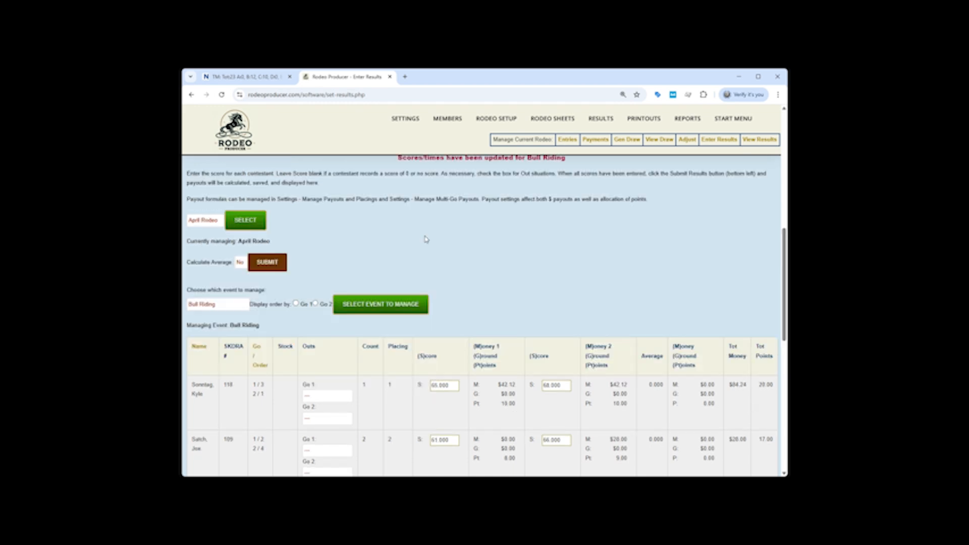
left_click(241, 264)
left_click(241, 277)
left_click(268, 268)
Resubmit the Bull Riding results and review each contestant's average, average money and points, and overall totals
scroll(500, 281, "down", 4)
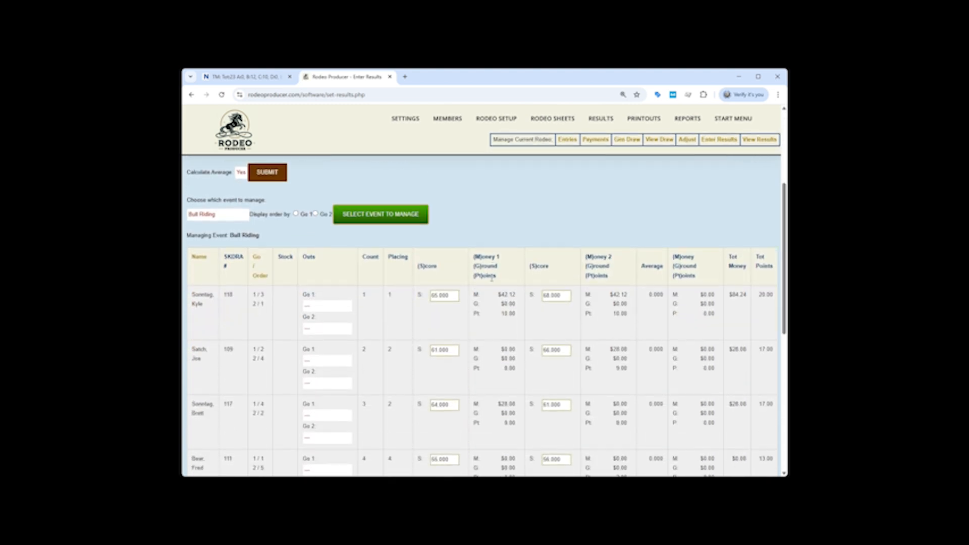
scroll(491, 279, "down", 3)
left_click(222, 455)
scroll(558, 305, "down", 9)
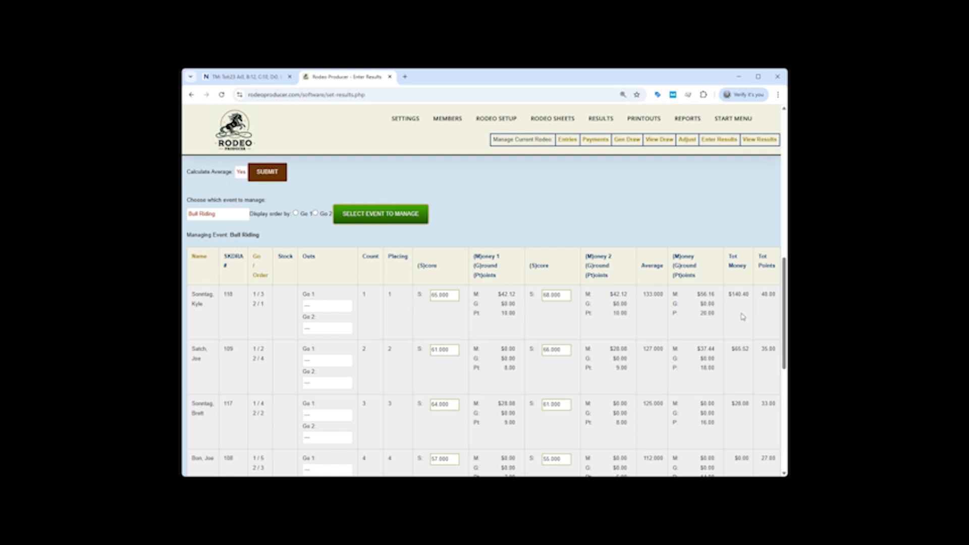
scroll(743, 317, "down", 2)
scroll(569, 205, "up", 5)
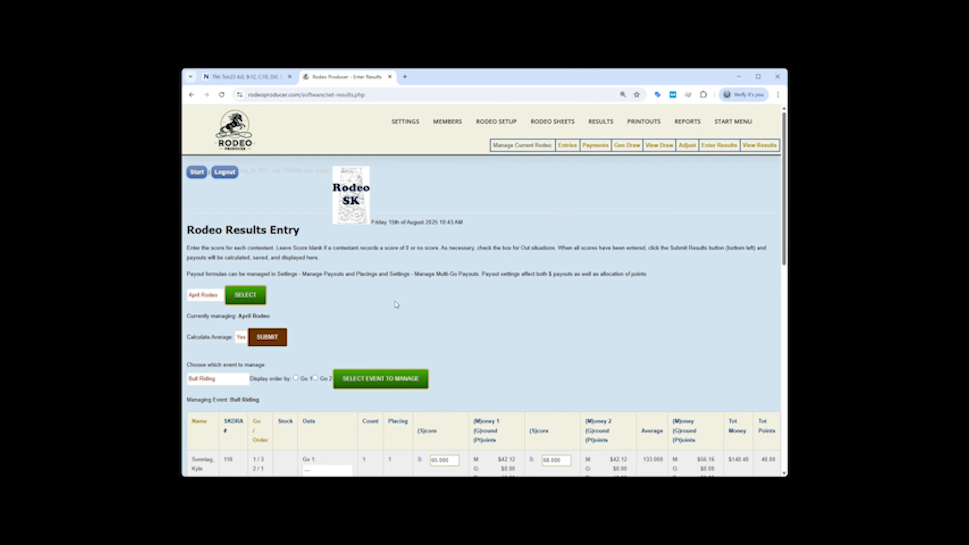
scroll(520, 320, "down", 2)
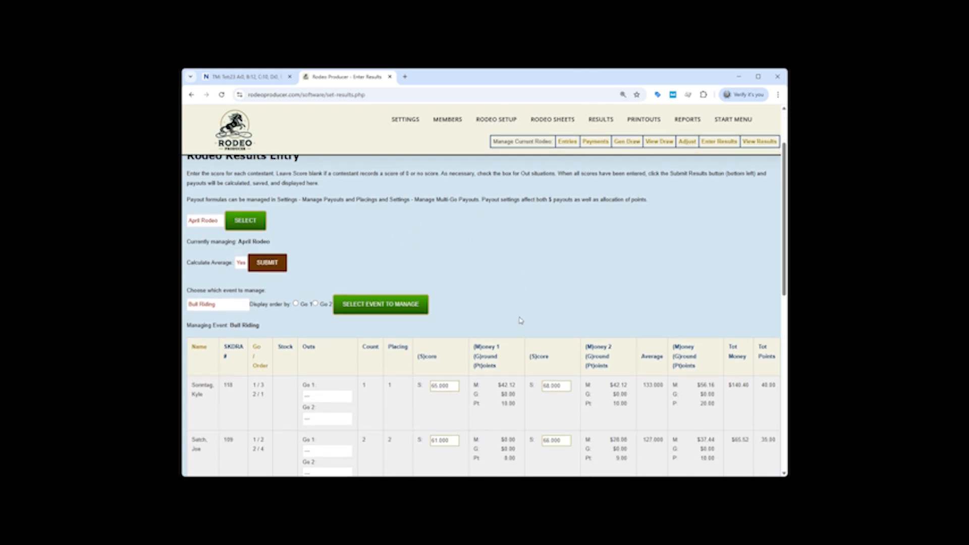
scroll(521, 320, "down", 1)
scroll(522, 353, "up", 5)
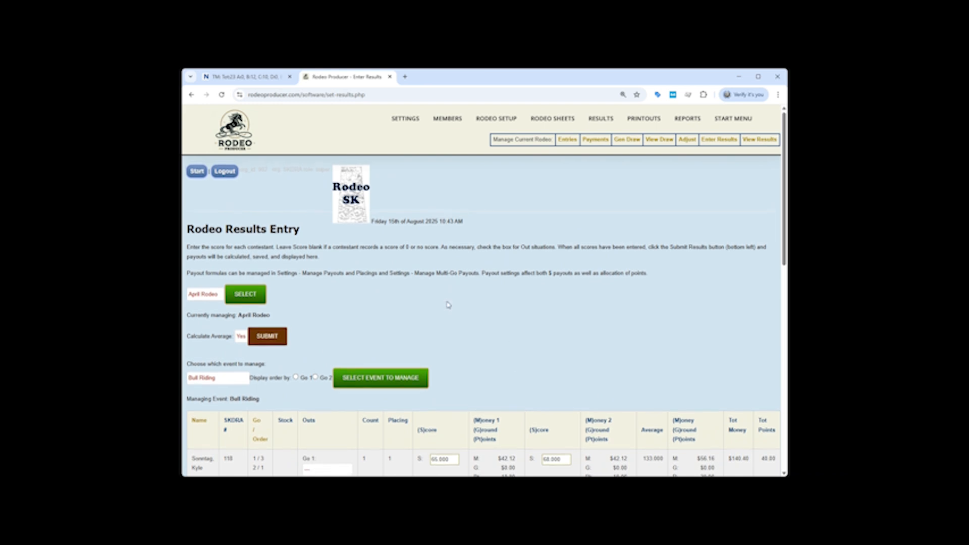
Bring up the list of available settings pages
mouse_move(403, 125)
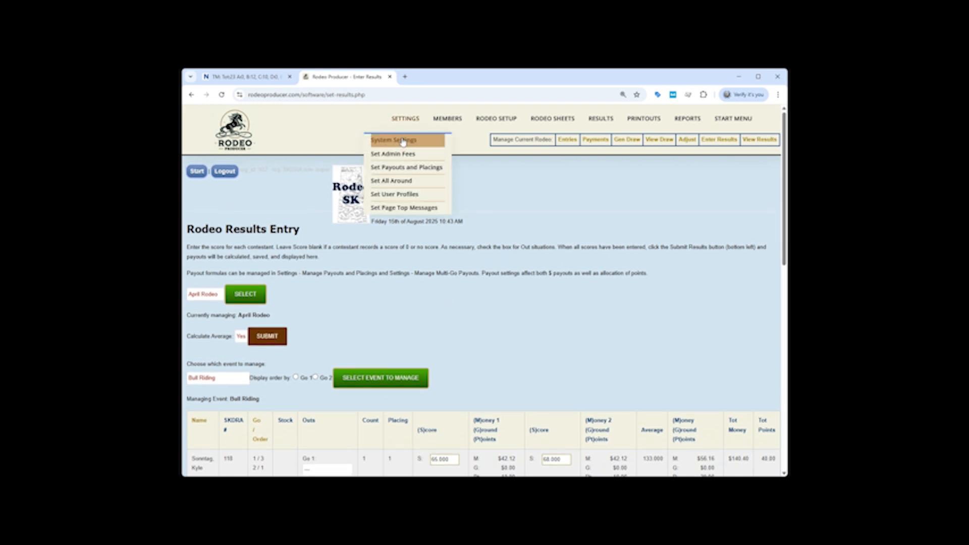